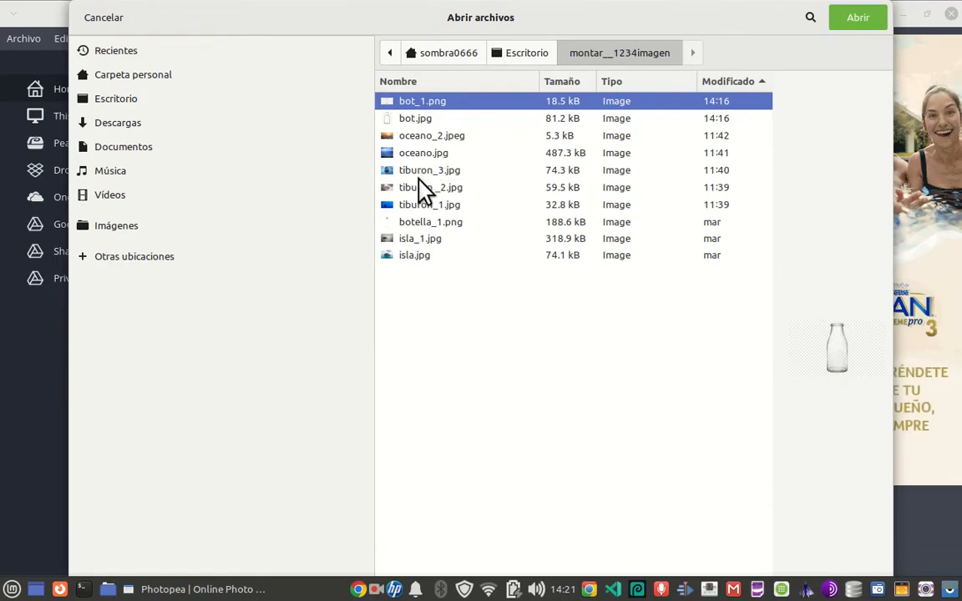
Open oceano.jpg from the montar__1234imagen folder as the base image.
left_click(426, 154)
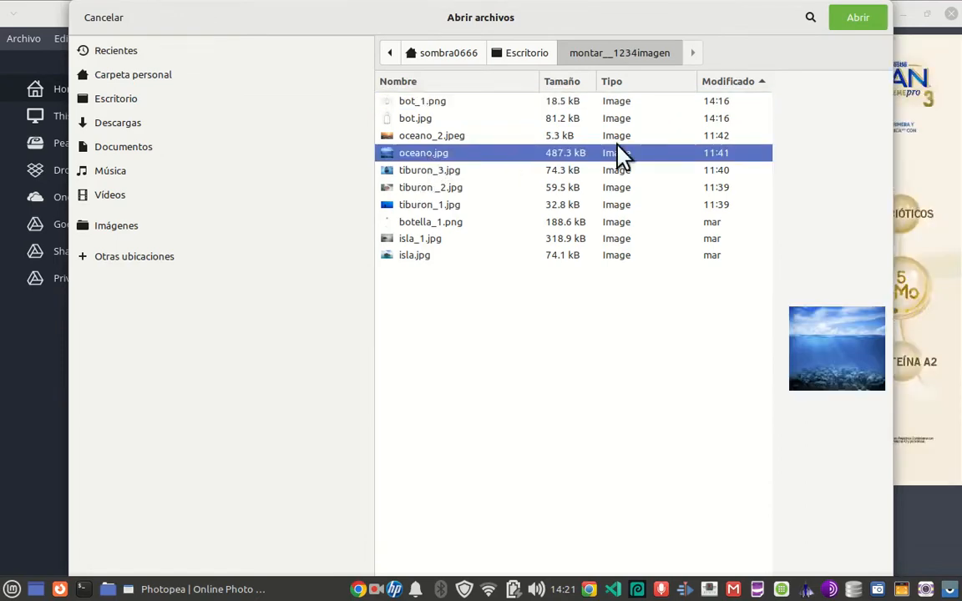
left_click(861, 17)
Place the bot bottle image over the ocean and rotate it a quarter turn clockwise so its neck points right.
left_click(23, 39)
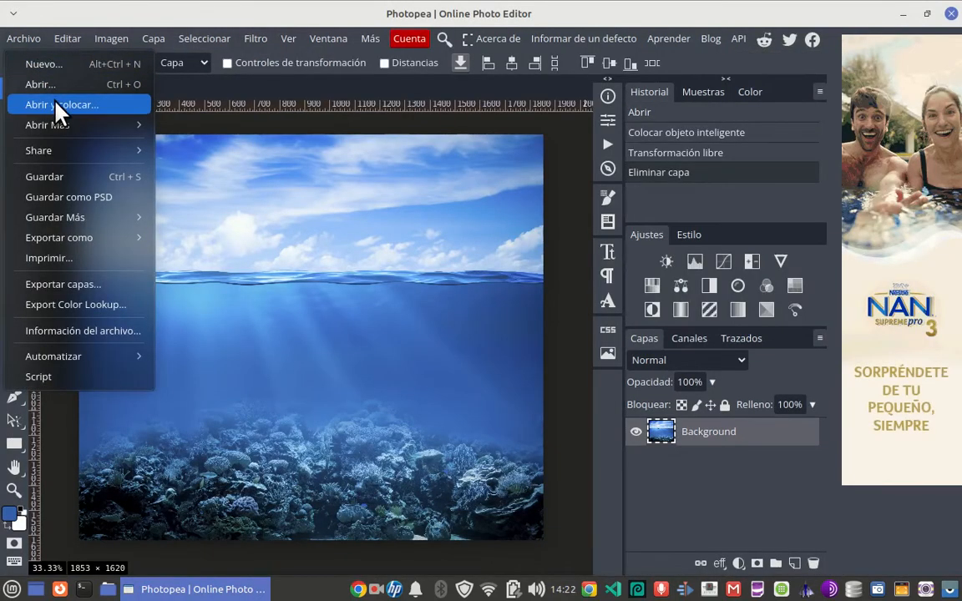
left_click(50, 98)
left_click(121, 124)
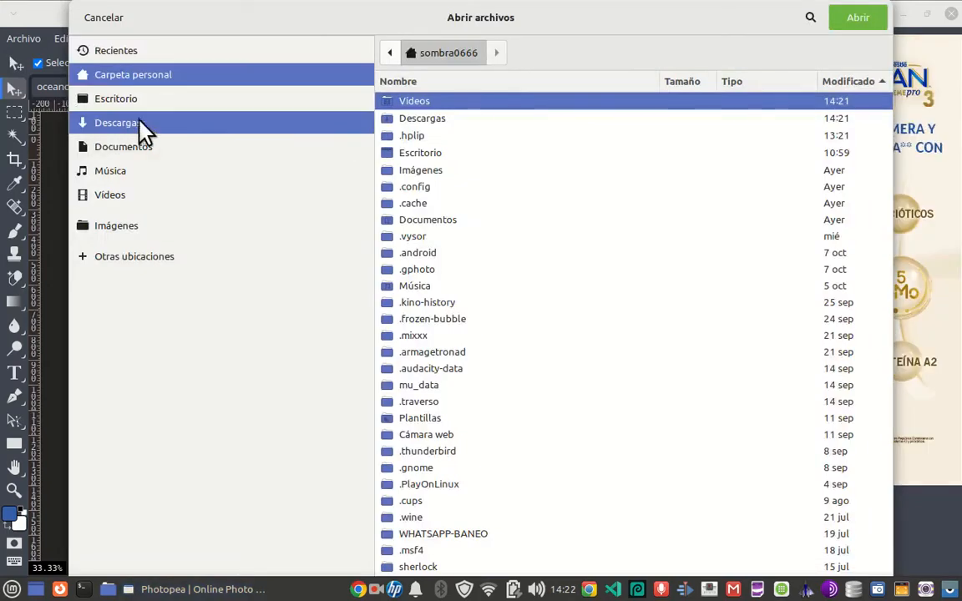
left_click(855, 20)
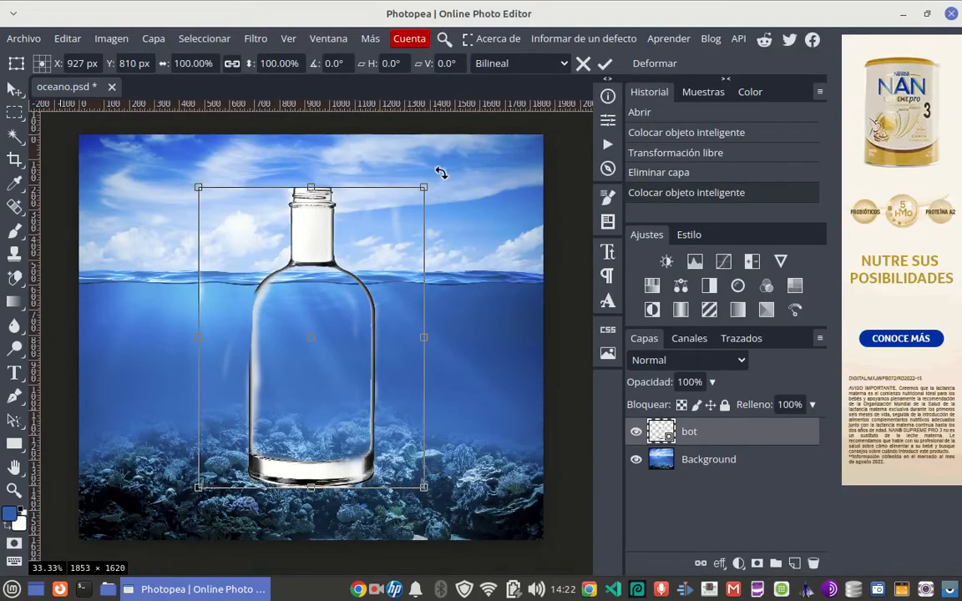
left_click_drag(440, 191, 485, 468)
key("Return")
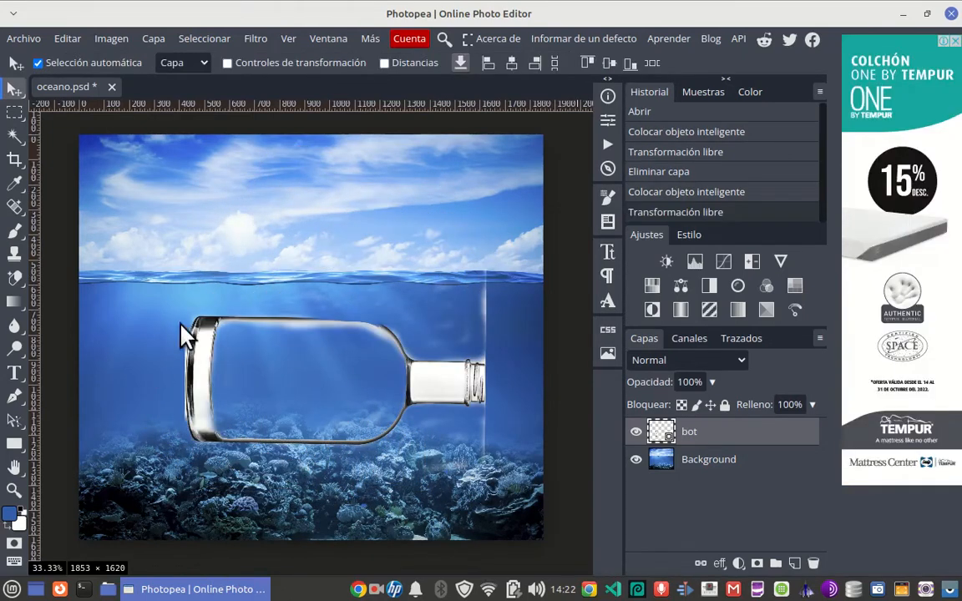
Place tiburon_3.jpg from the montar__1234imagen folder on the desktop as a new layer above the bottle.
left_click(21, 38)
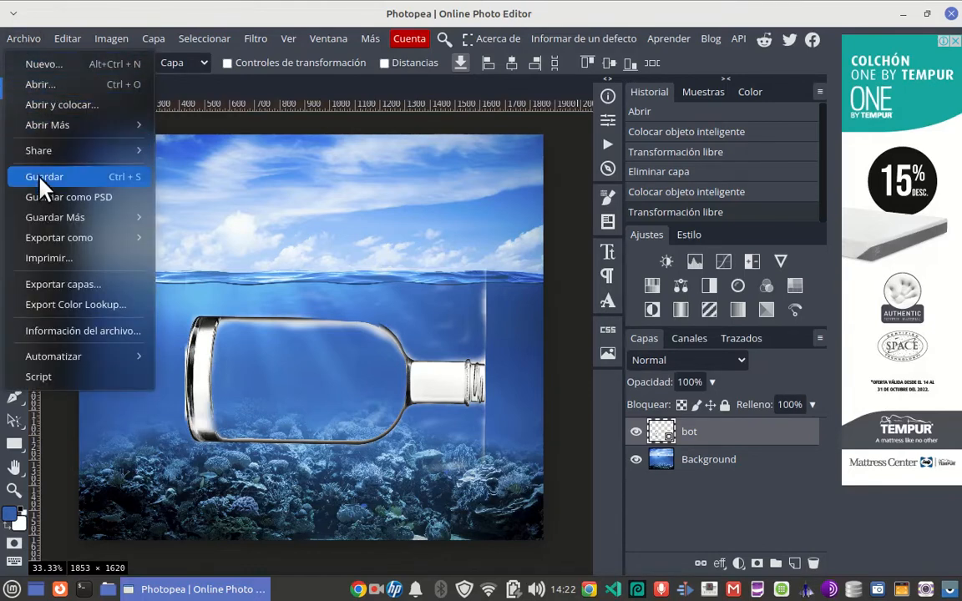
left_click(50, 104)
left_click(128, 97)
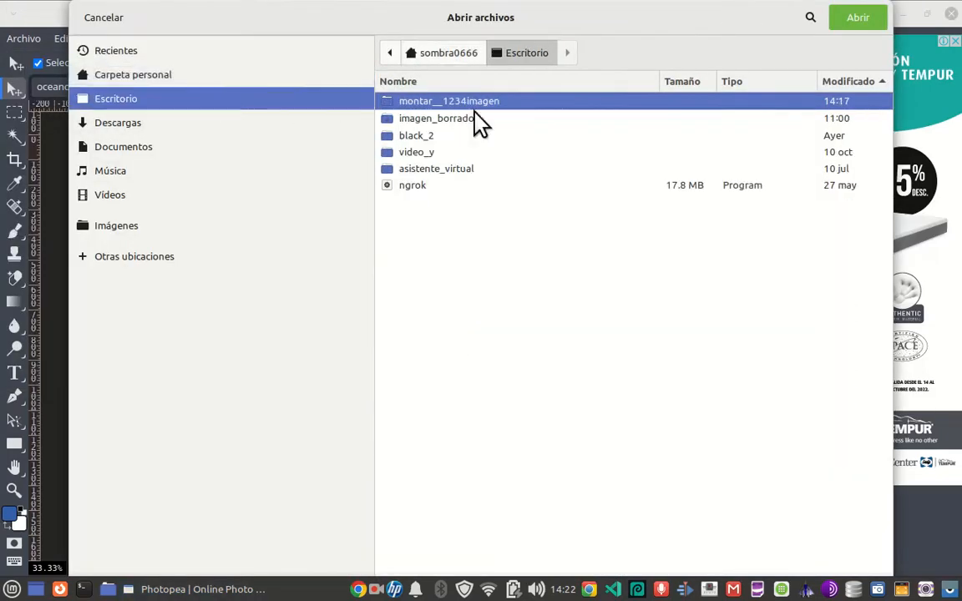
left_click(839, 25)
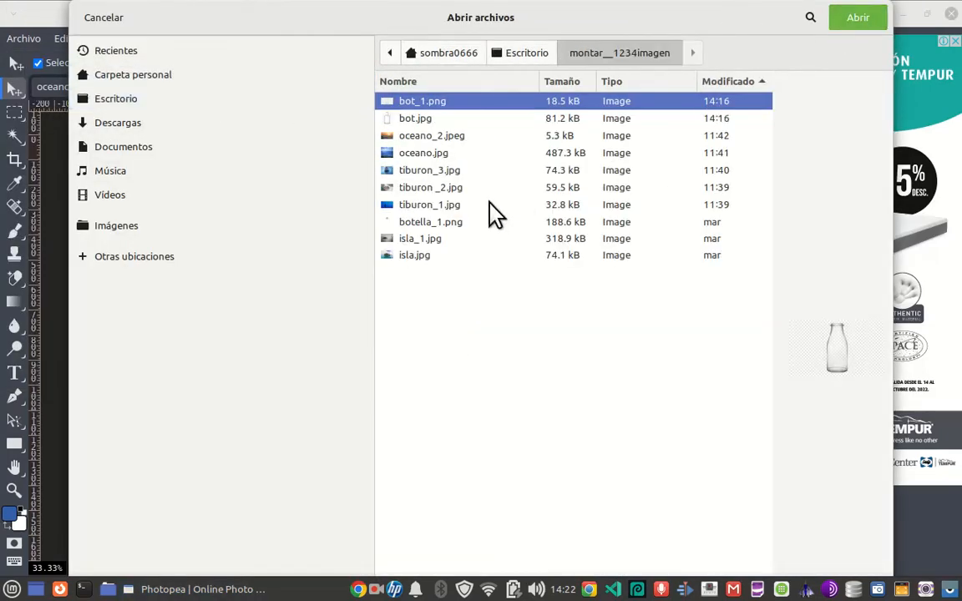
left_click(405, 171)
left_click(856, 18)
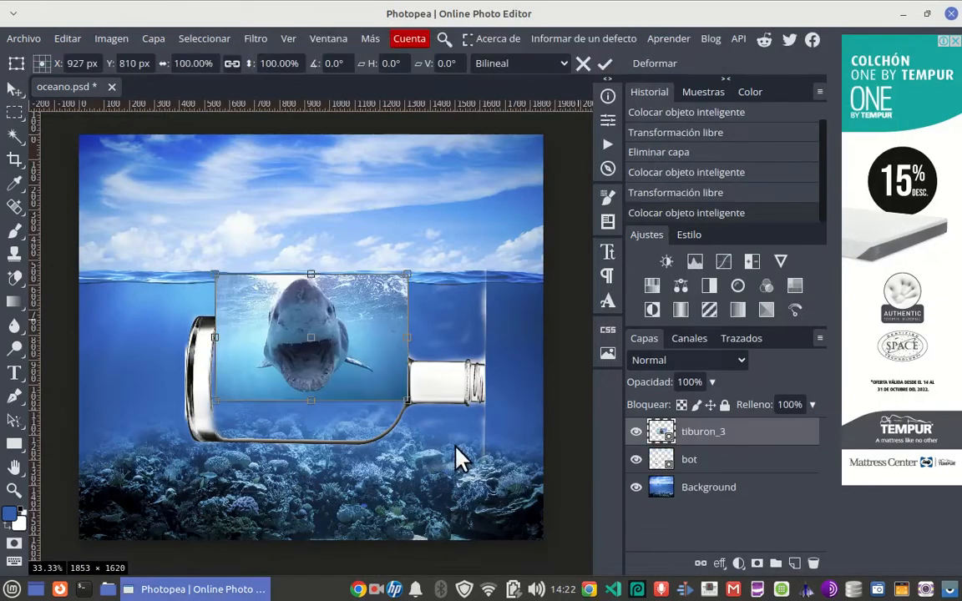
Scale the shark image to 87.50% and position it inside the bottle's body, about X 873 px, Y 982 px.
left_click_drag(349, 355, 340, 394)
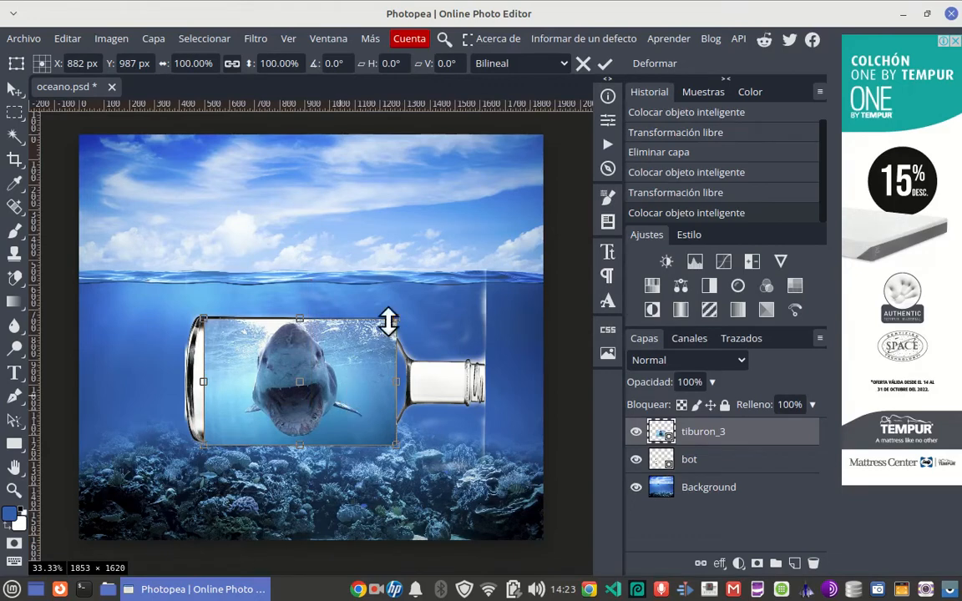
left_click_drag(394, 322, 371, 357)
left_click_drag(352, 391, 361, 373)
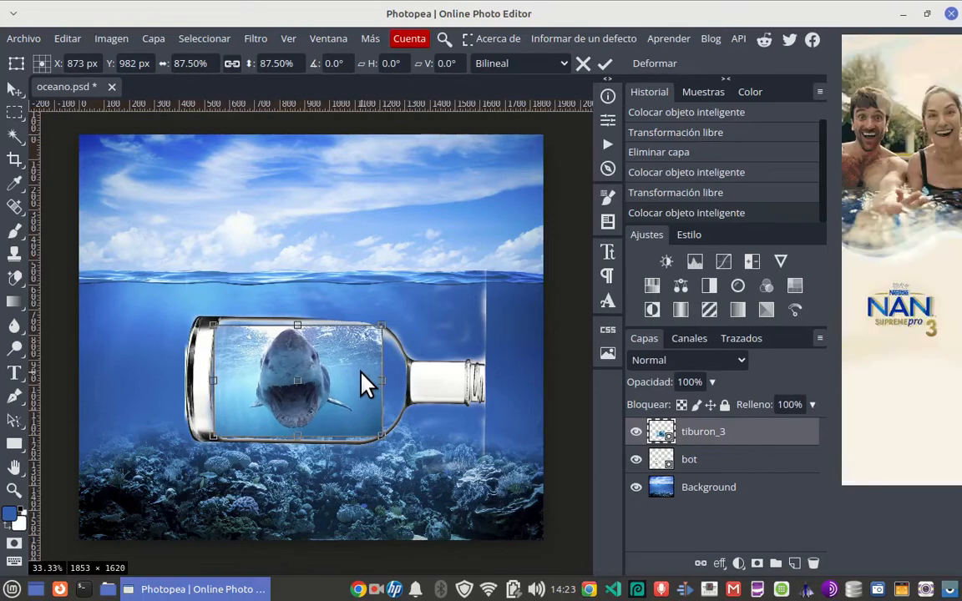
left_click(606, 65)
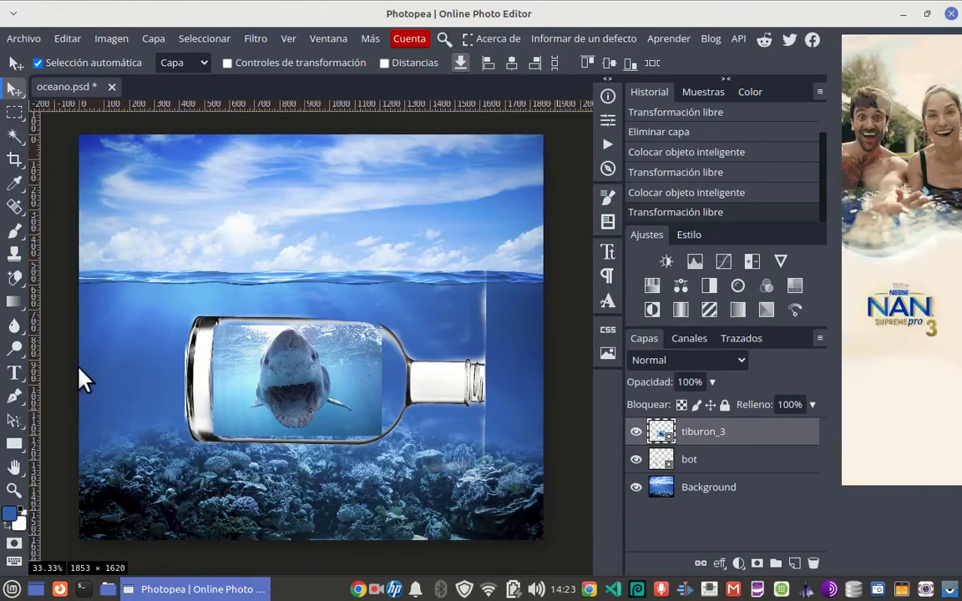
Set up the Clone Stamp on the Background layer with a 131 px brush at 0% hardness.
left_click(14, 280)
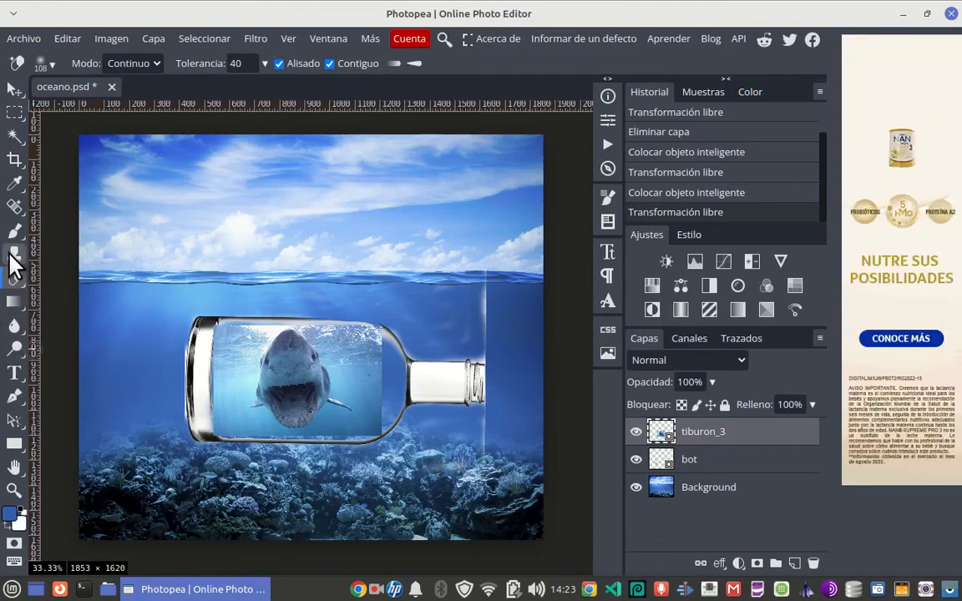
left_click(14, 253)
left_click(668, 493)
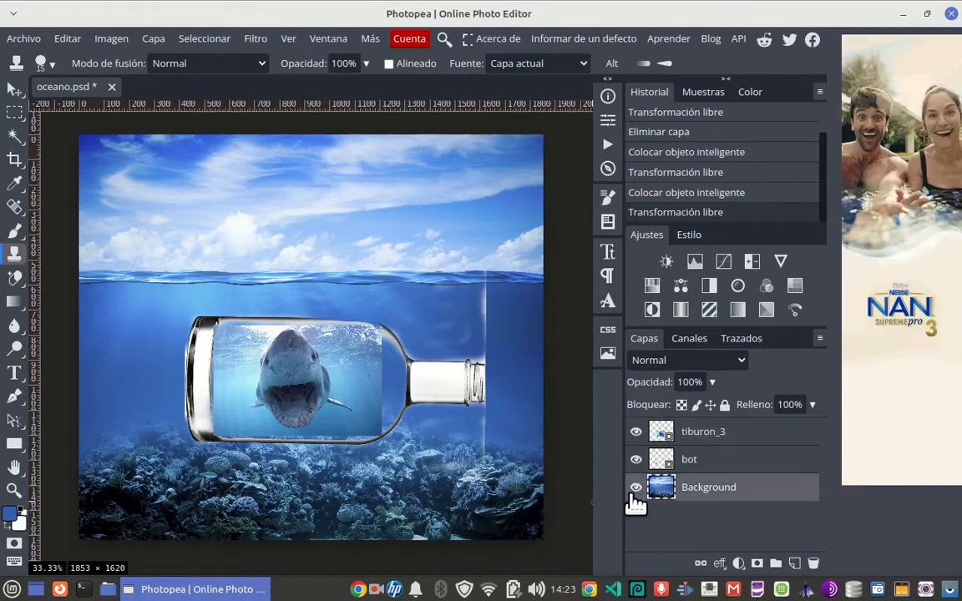
left_click(41, 62)
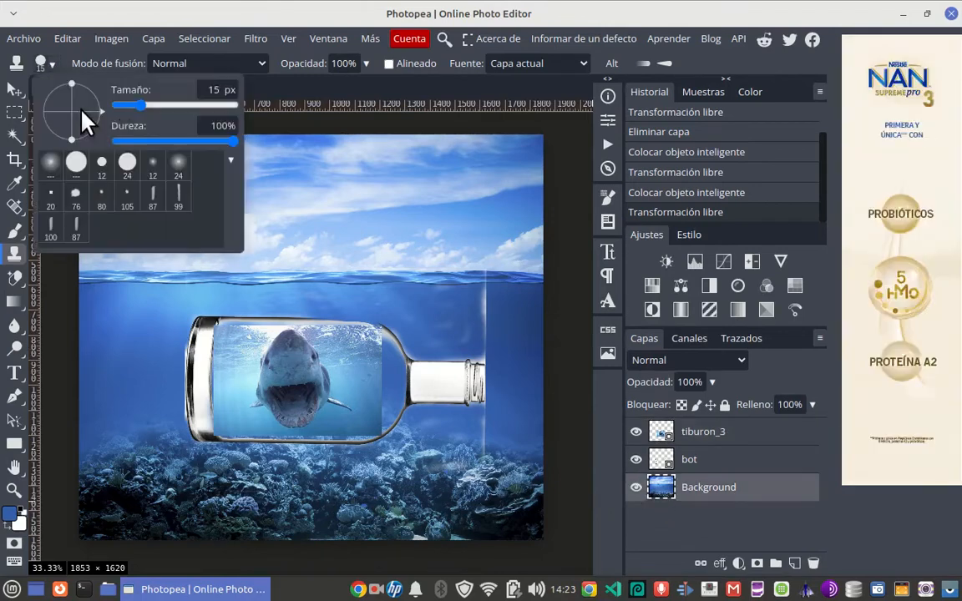
left_click(117, 141)
left_click(172, 105)
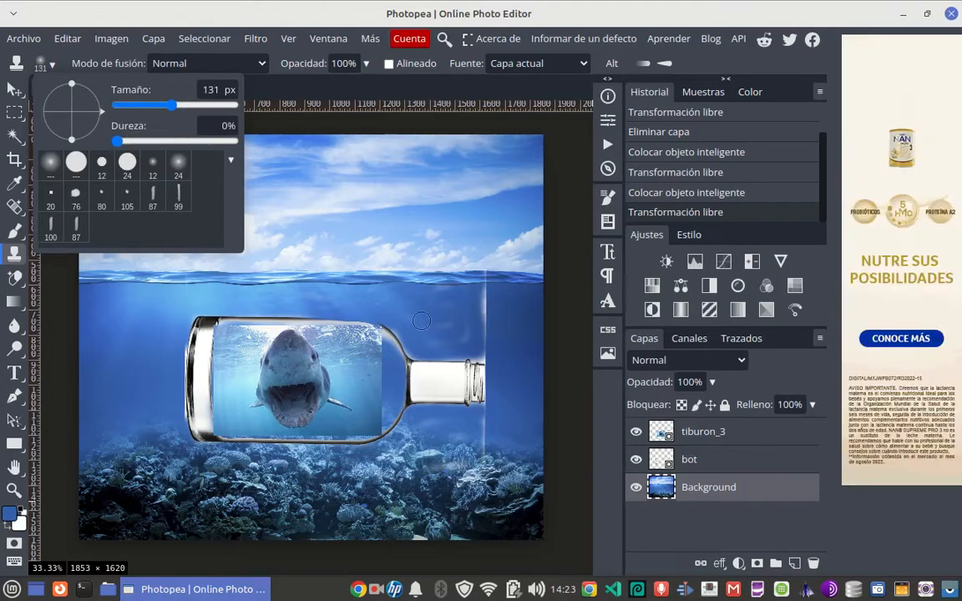
Clone sampled water near the bottle neck on the Background layer, and rasterize the bot layer.
left_click(541, 487)
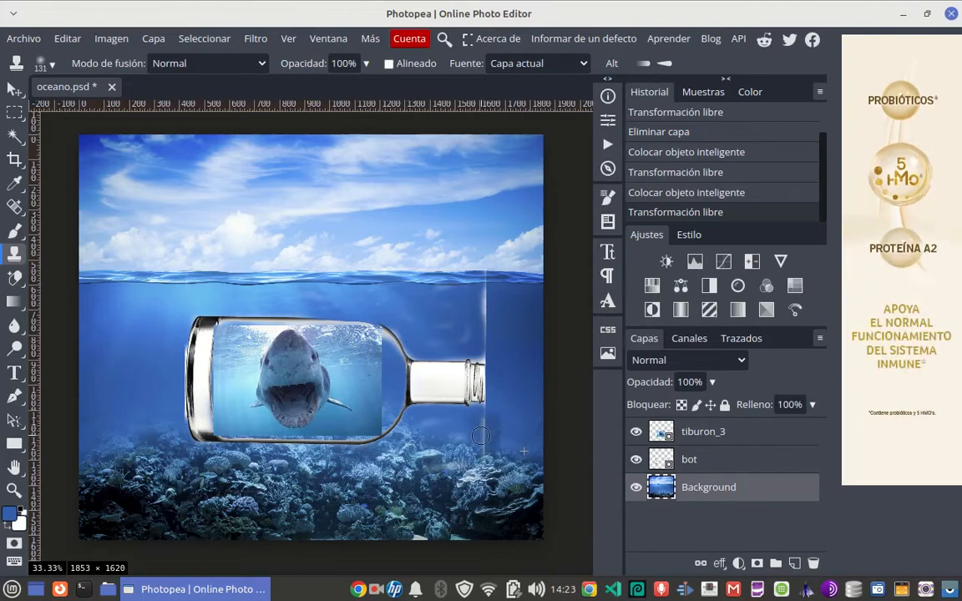
left_click(433, 394)
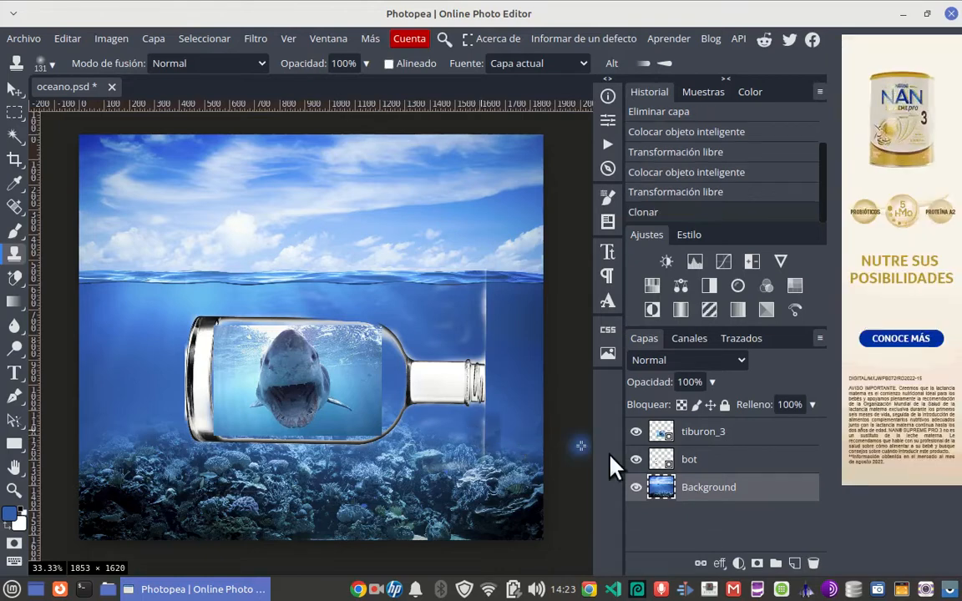
left_click(660, 461)
left_click(487, 424)
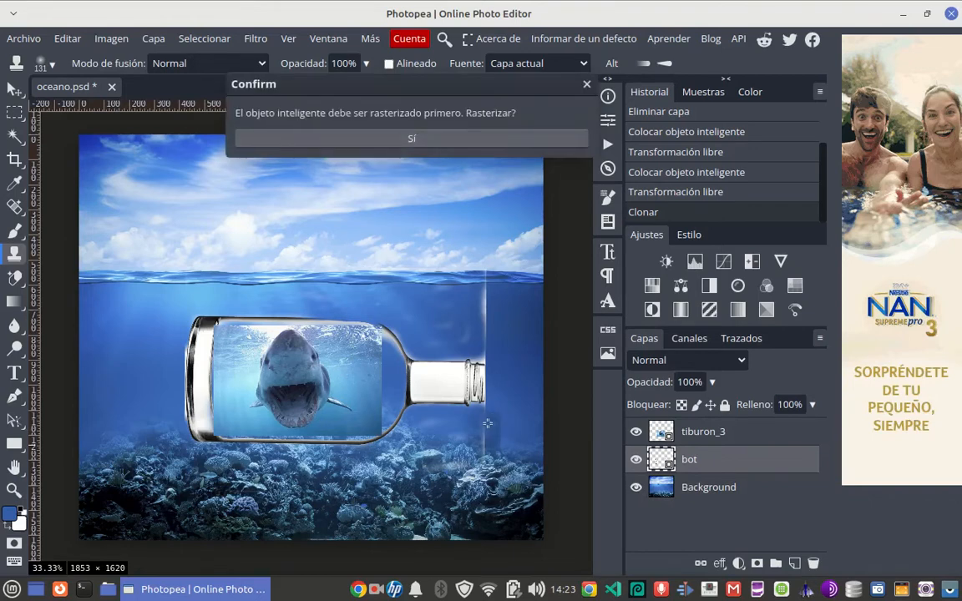
left_click(452, 138)
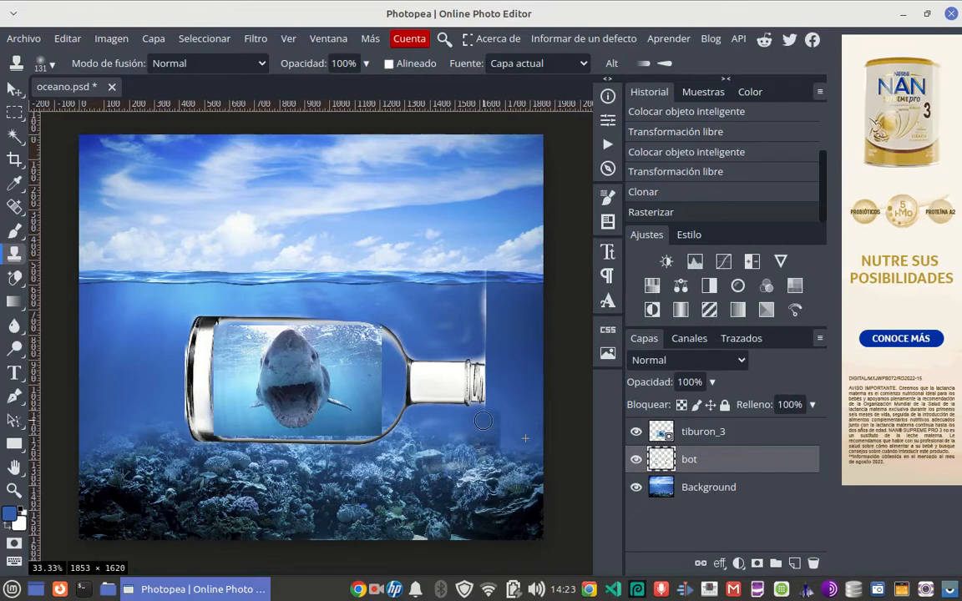
Clone water over the leftover vertical streak and smudges beneath the bottle neck on the bot layer.
left_click_drag(483, 420, 530, 456)
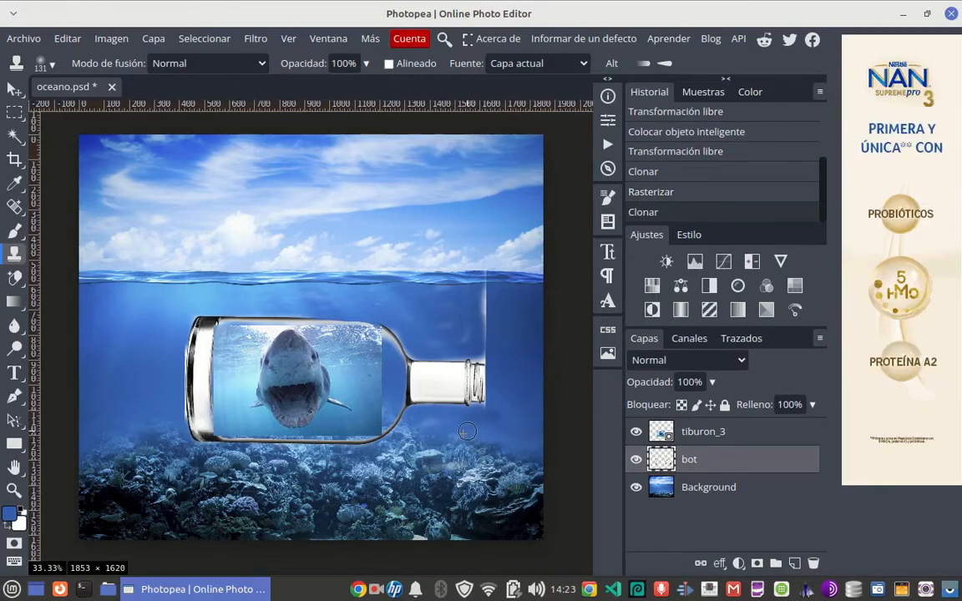
left_click_drag(467, 431, 442, 428)
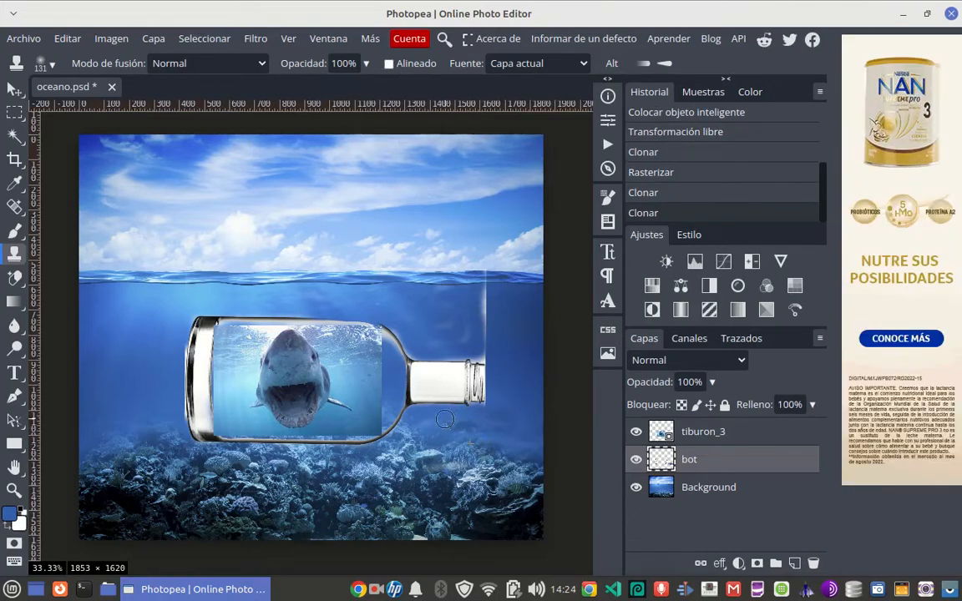
mouse_move(444, 420)
left_mouse_down()
mouse_move(442, 397)
mouse_move(409, 394)
left_mouse_up()
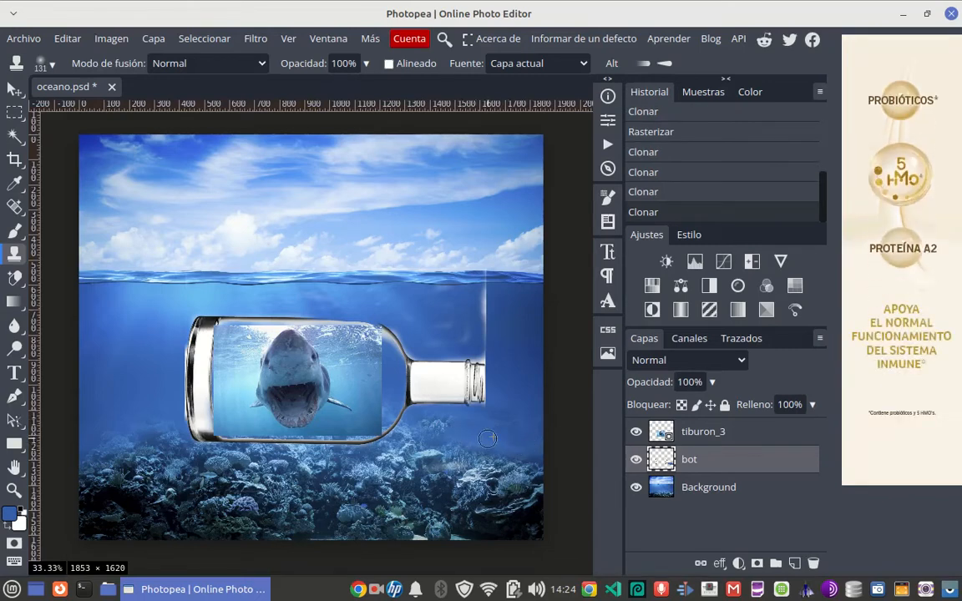
left_click_drag(466, 399, 472, 378)
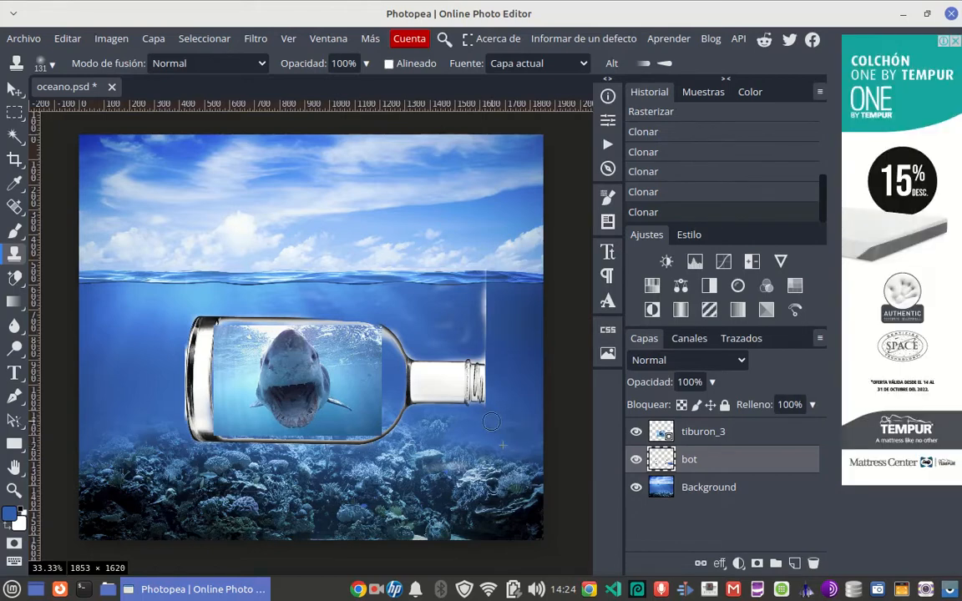
left_click_drag(426, 421, 390, 381)
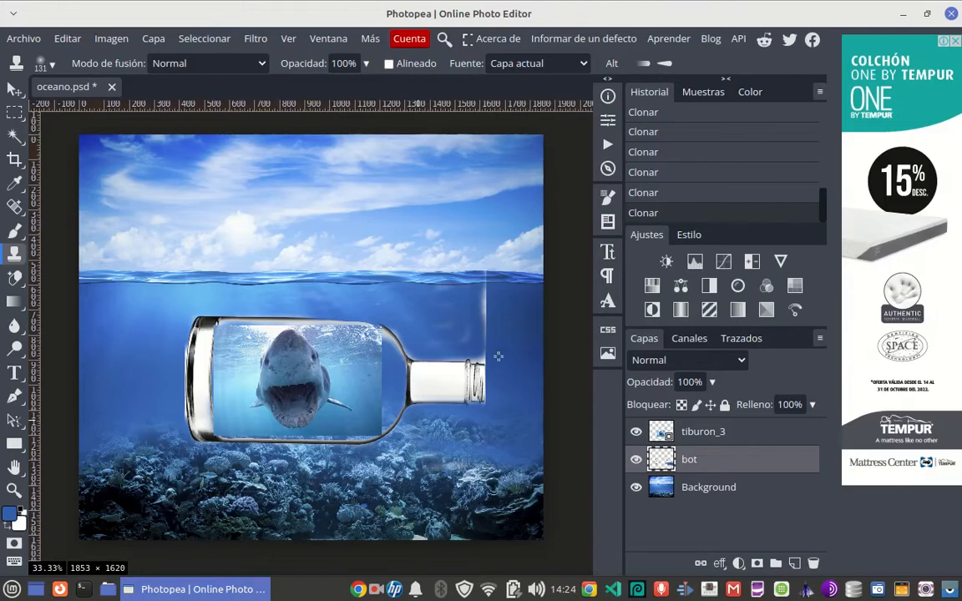
Clone clean Background water over the white vertical streak and halo above the bottle neck on the bot layer.
left_click(673, 493)
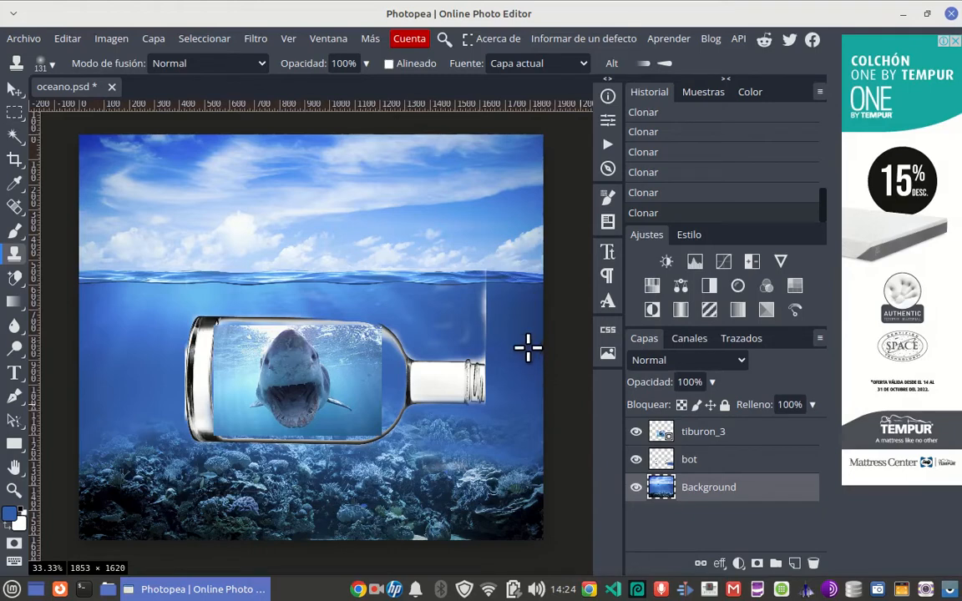
left_click(660, 459)
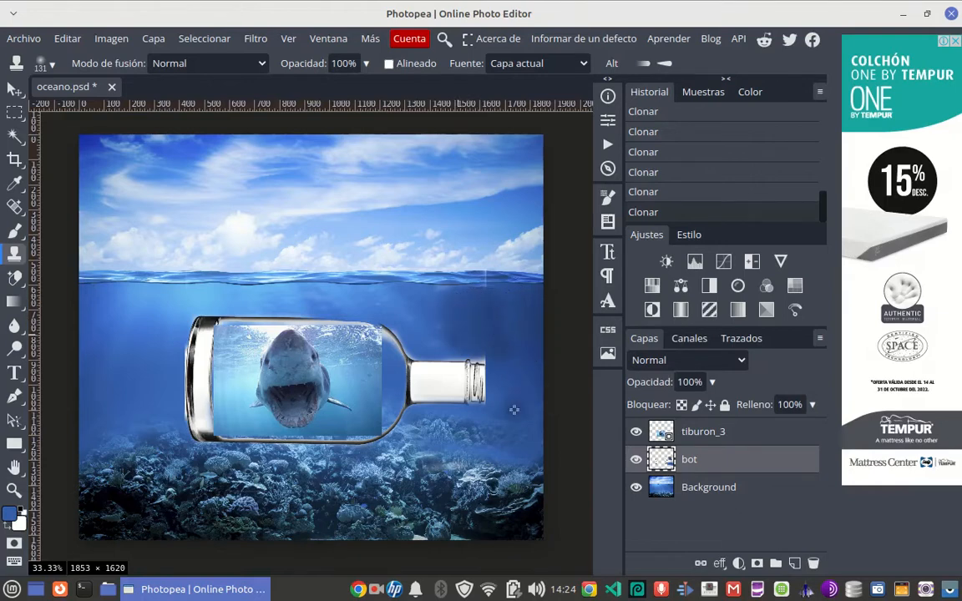
key("alt+bracketleft")
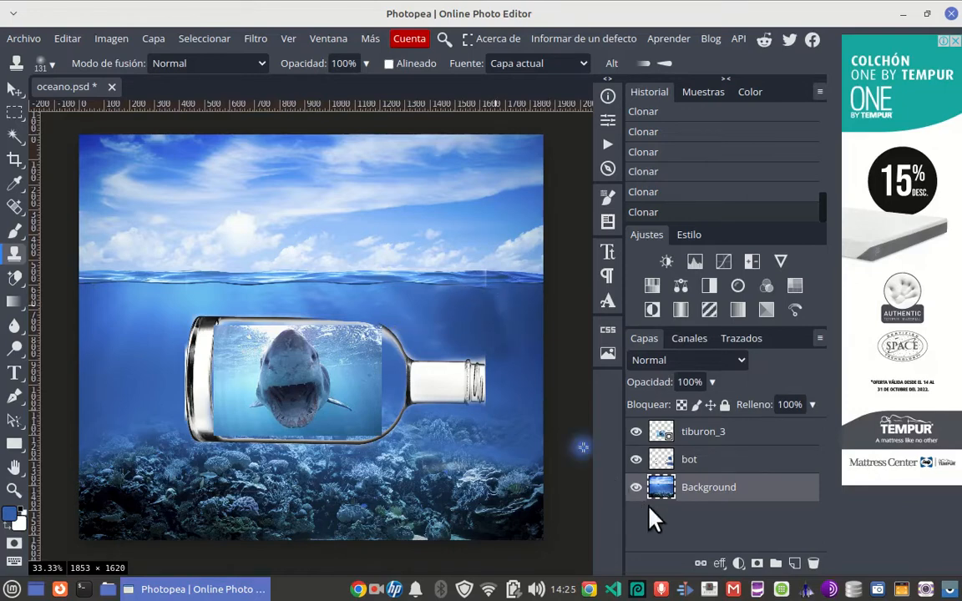
left_click(661, 459)
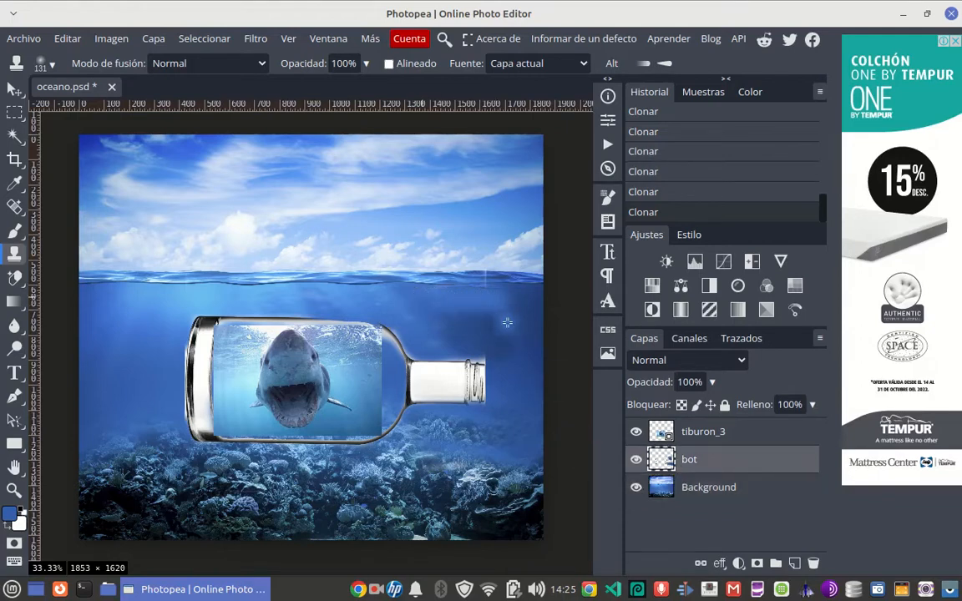
left_click(429, 321)
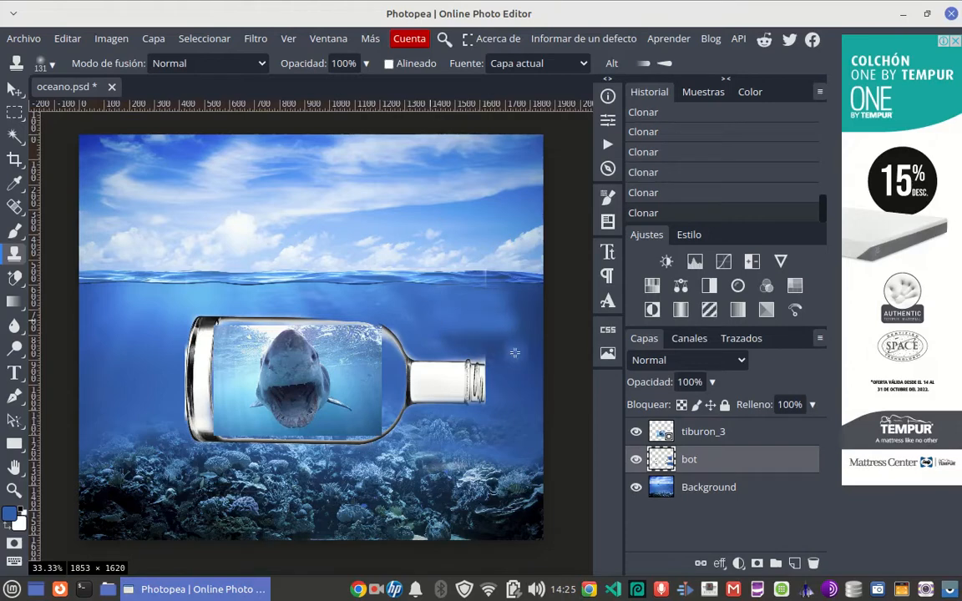
mouse_move(510, 344)
left_mouse_down()
mouse_move(441, 311)
mouse_move(445, 338)
left_mouse_up()
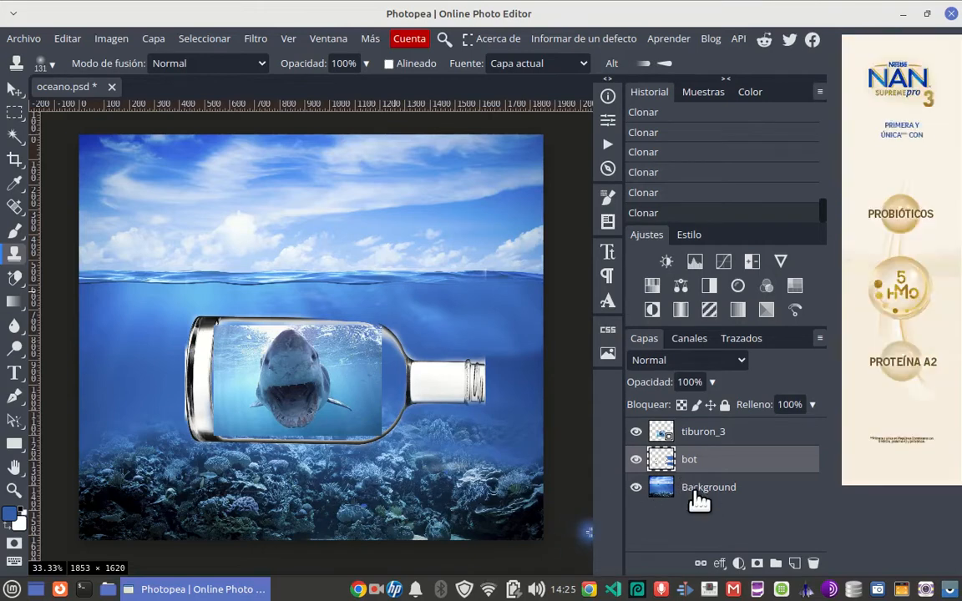
Clone coral reef and water sampled from the Background onto the bot layer beside and beneath the bottle's base.
left_click(657, 494)
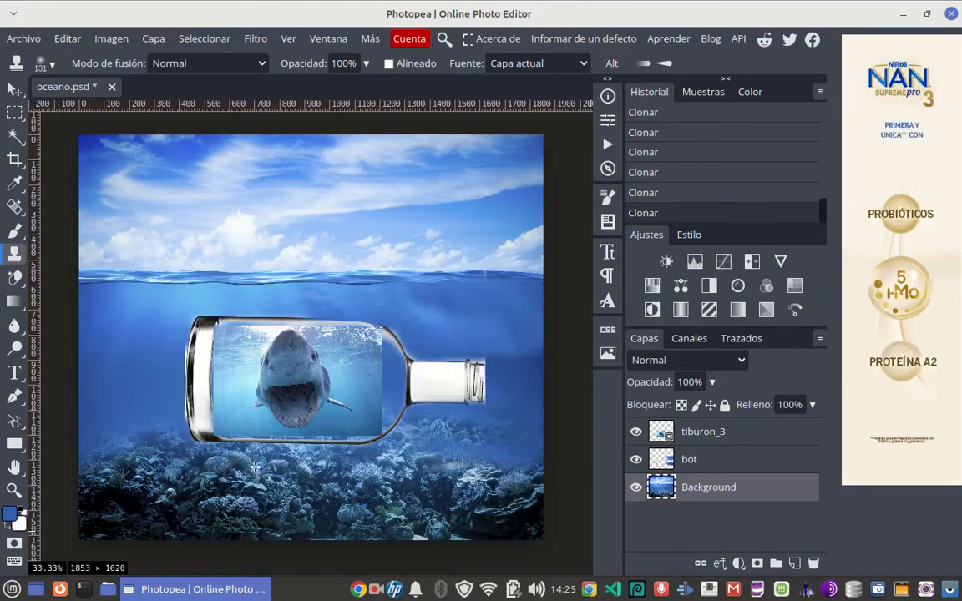
left_click(666, 459)
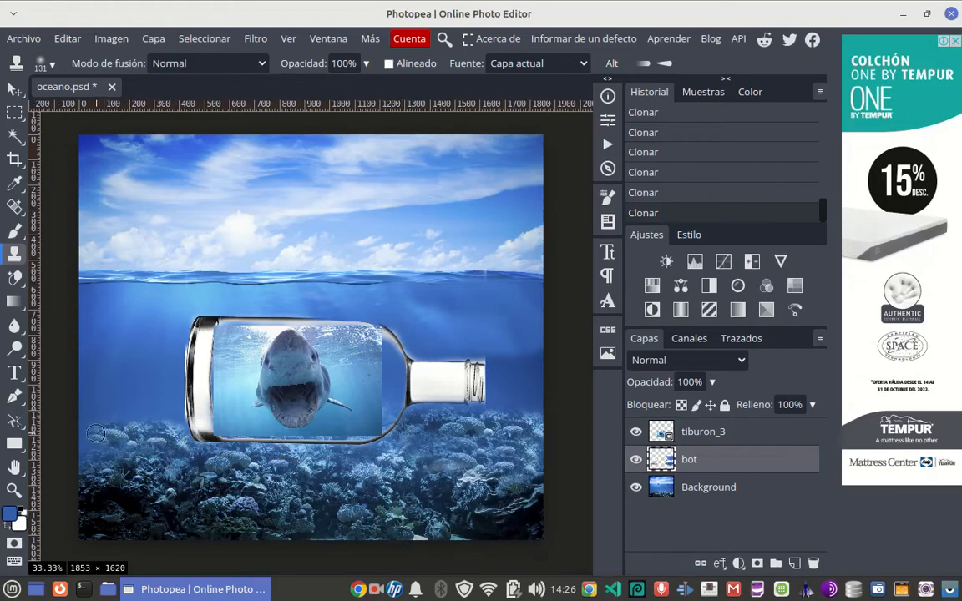
mouse_move(100, 383)
left_mouse_down()
mouse_move(179, 381)
mouse_move(92, 382)
mouse_move(83, 372)
left_mouse_up()
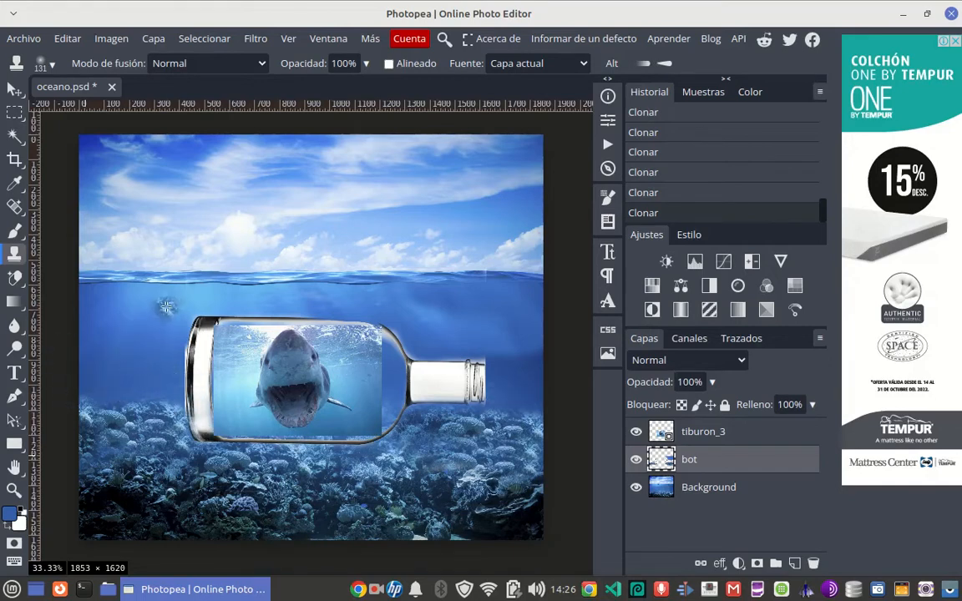
Rasterize the tiburon_3 layer and clone Background coral reef over the lower part of the shark picture inside the bottle.
left_click(664, 487)
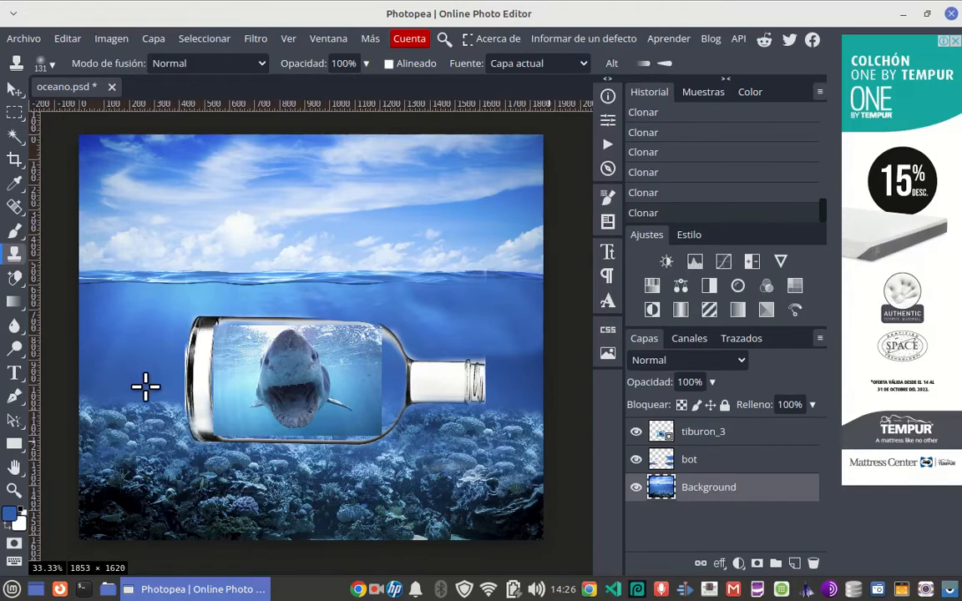
left_click(657, 433)
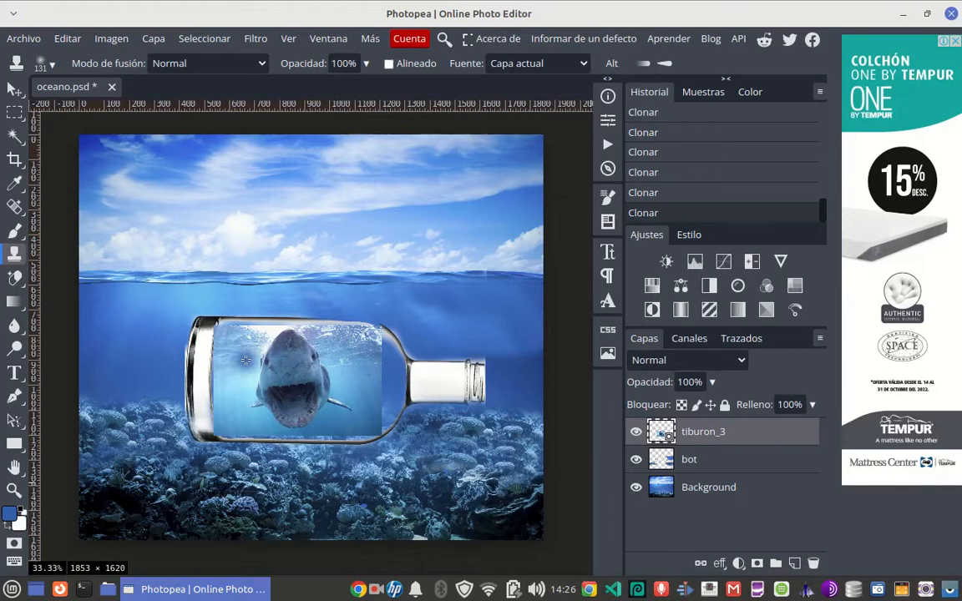
left_click(250, 362)
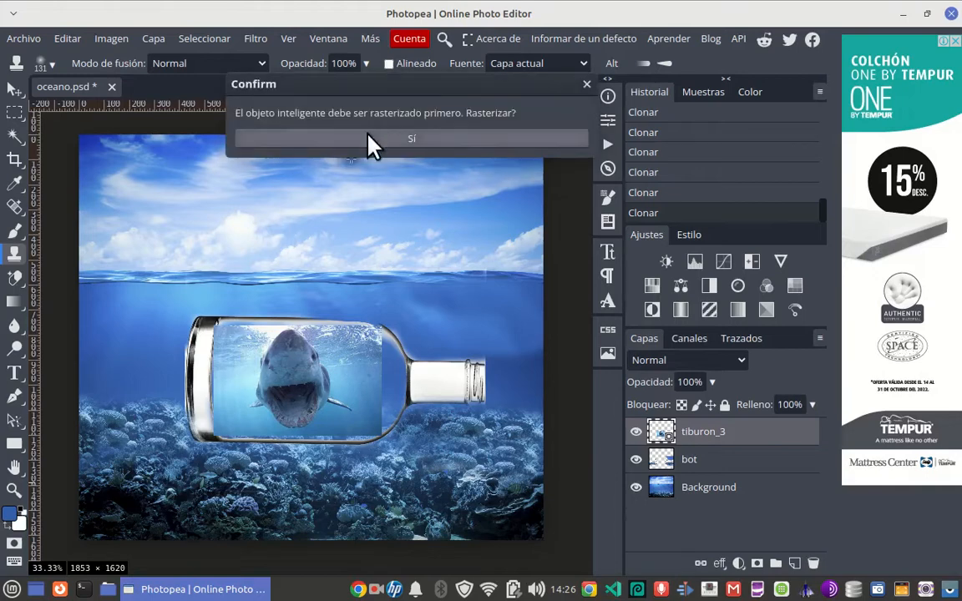
left_click(399, 141)
left_click_drag(209, 405, 291, 431)
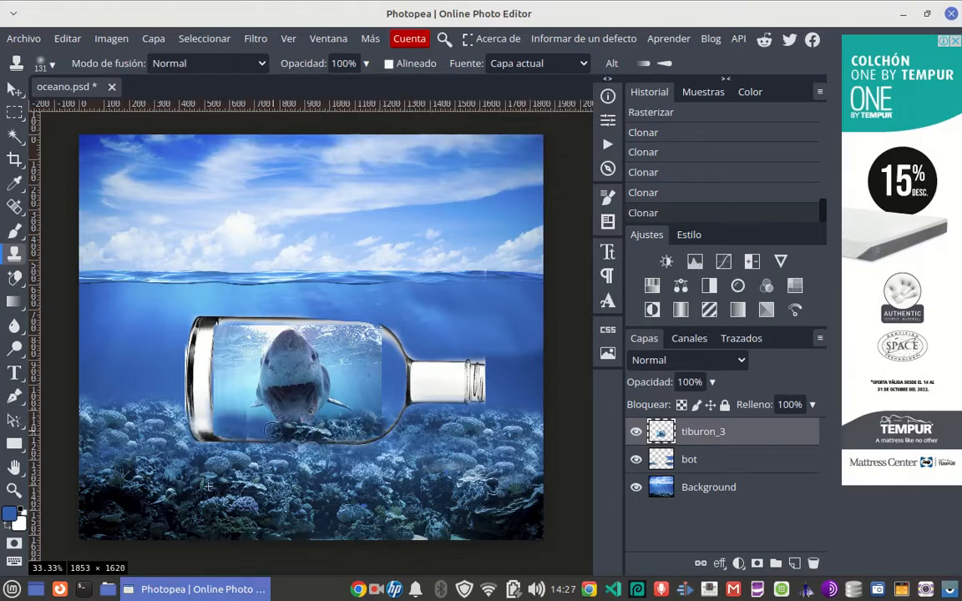
mouse_move(219, 429)
left_mouse_down()
mouse_move(397, 451)
mouse_move(371, 438)
left_mouse_up()
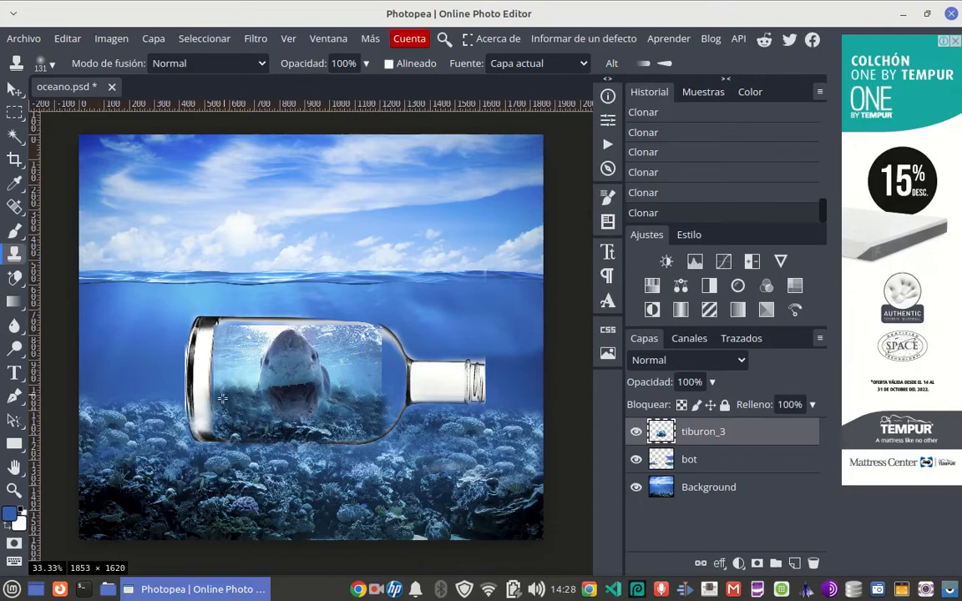
Resample the Background reef and blend it along the bottle's lower edge and below the shark on the tiburon_3 layer.
left_click(670, 491)
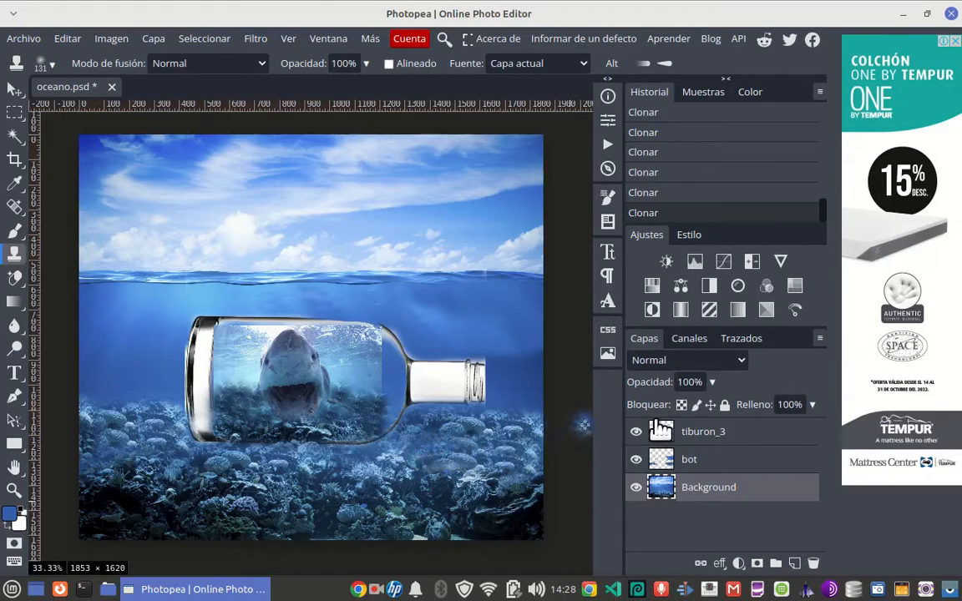
left_click(703, 432)
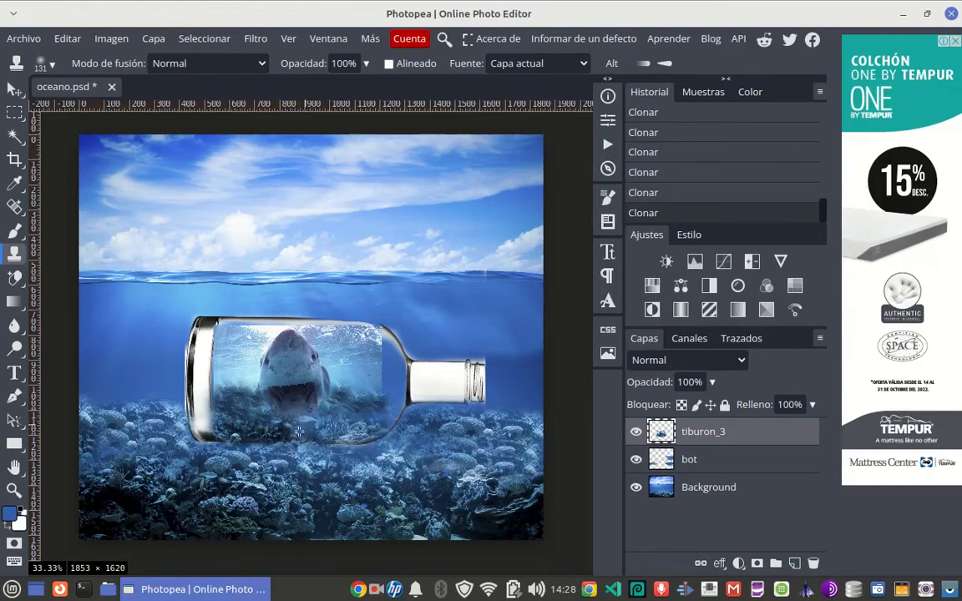
left_click_drag(296, 431, 238, 426)
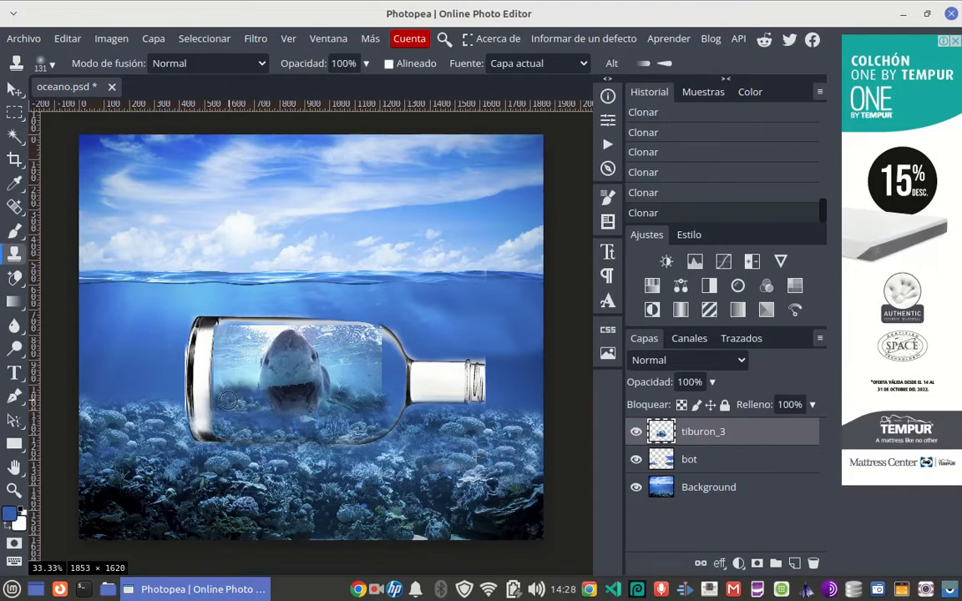
left_click_drag(379, 400, 353, 402)
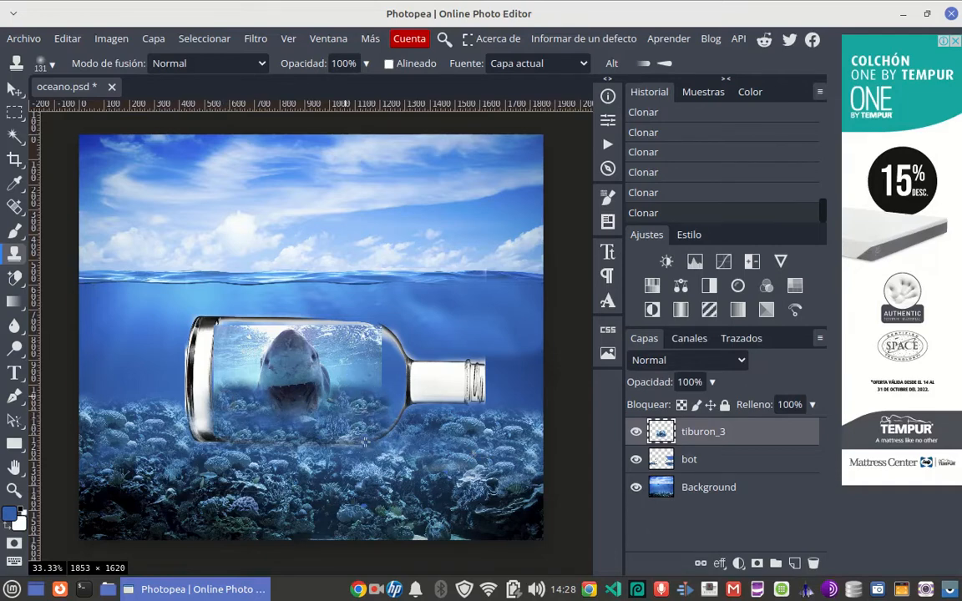
left_click_drag(337, 432, 245, 426)
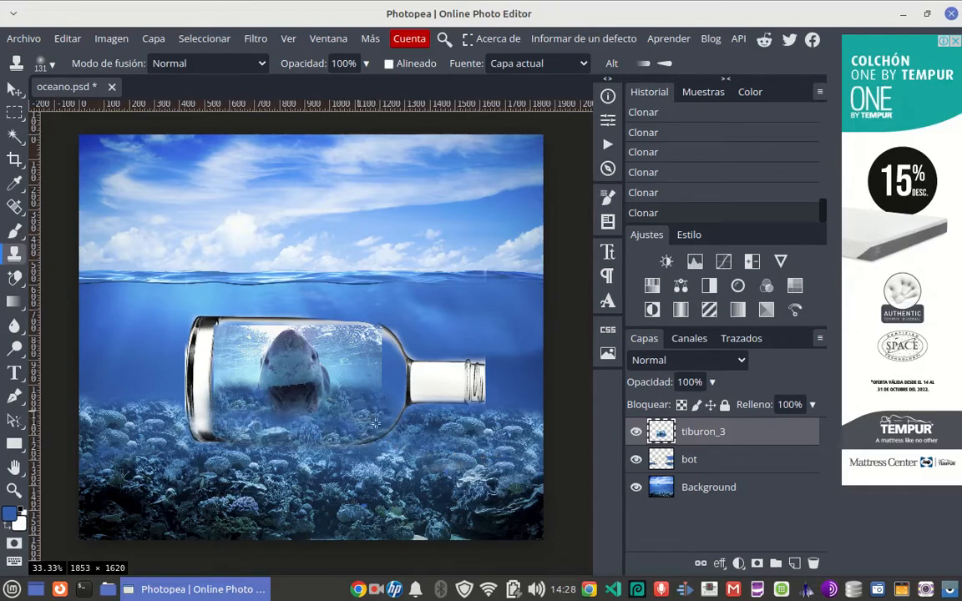
left_click_drag(349, 417, 334, 417)
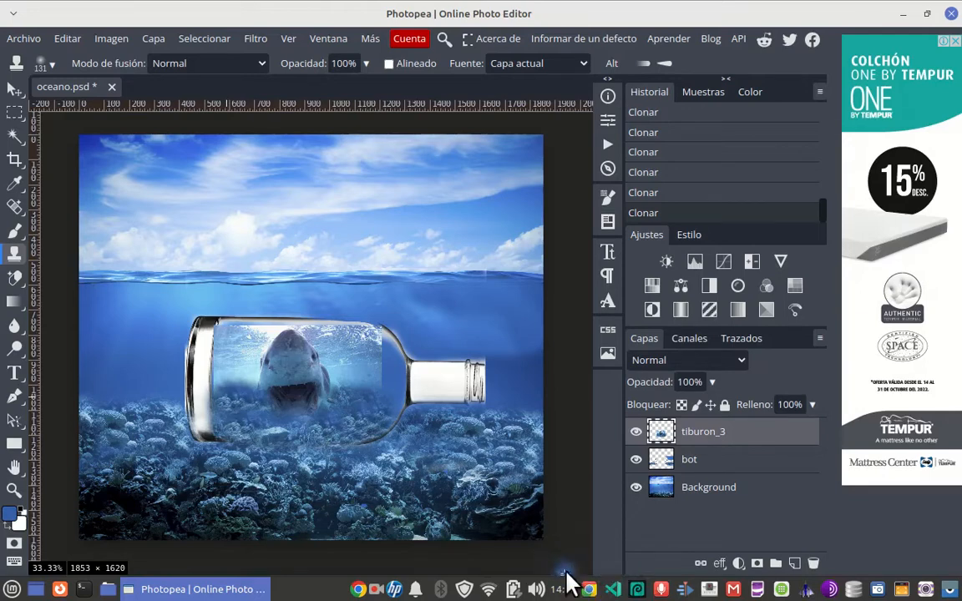
Clone Background clouds and water around the shark in the bottle's upper half on tiburon_3, and add a raster mask to that layer.
left_click(655, 490)
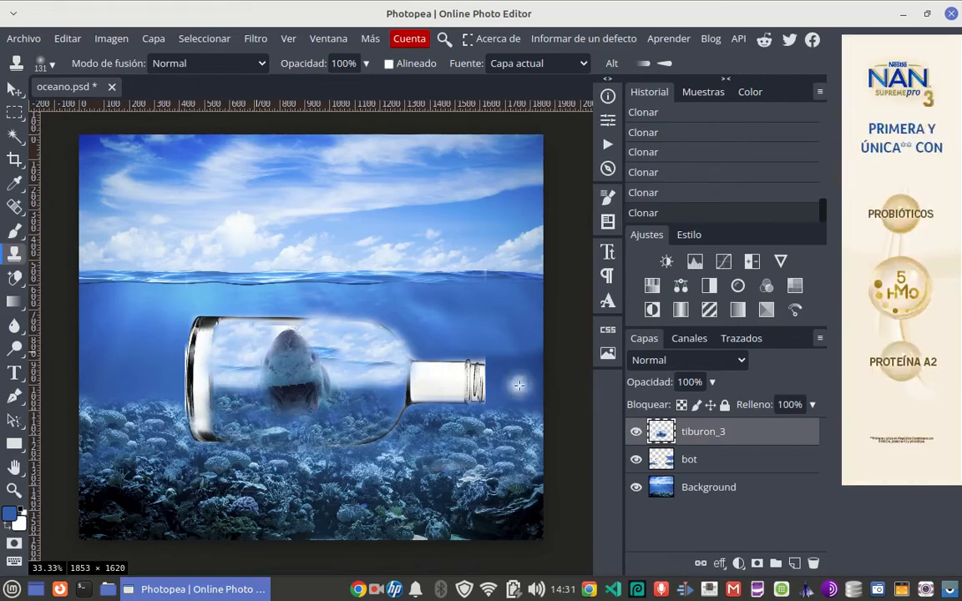
left_click(673, 488)
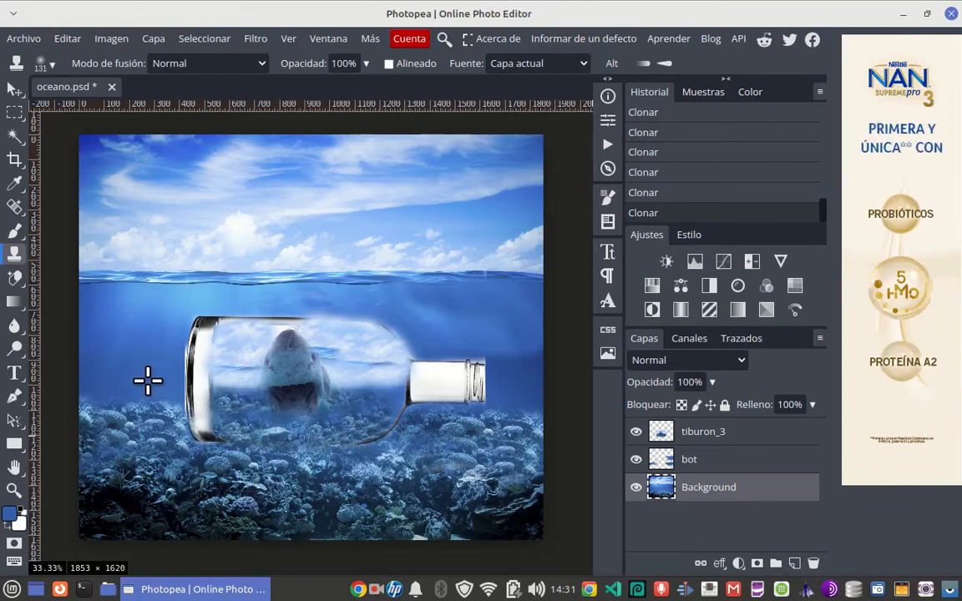
left_click(660, 433)
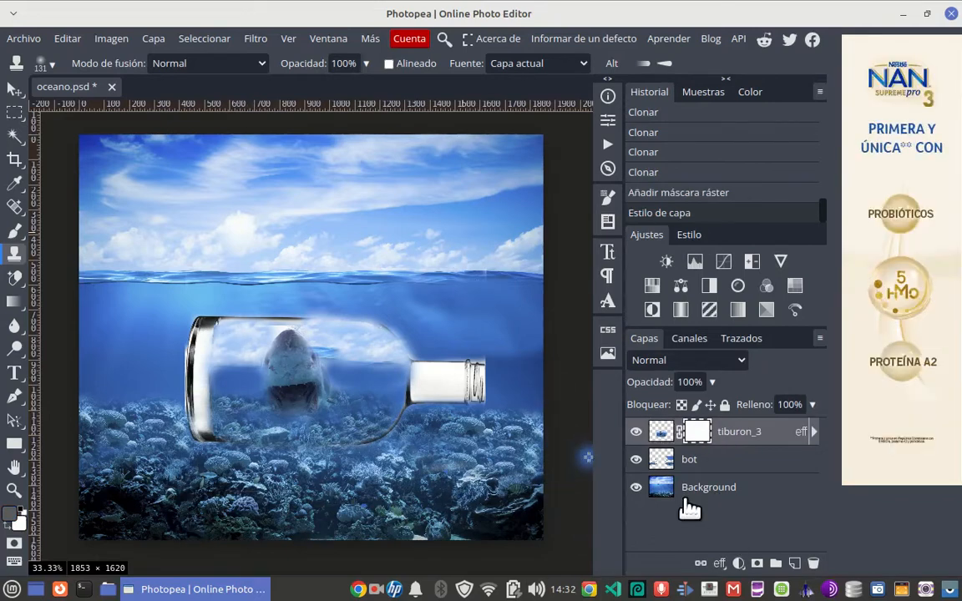
Place isla.jpg from the montar__1234imagen folder on the Desktop as a new layer directly above the Background.
left_click(681, 493)
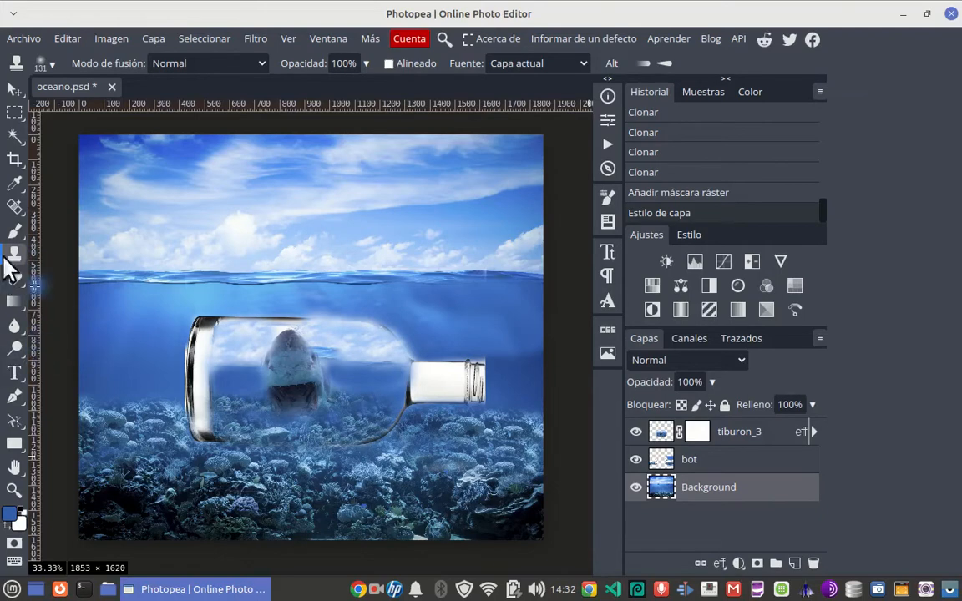
left_click(24, 33)
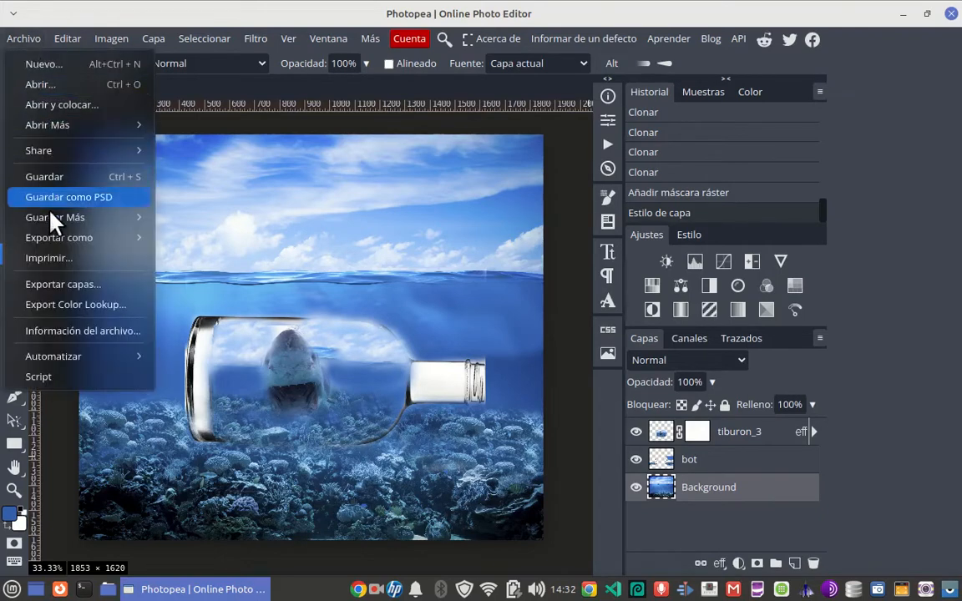
left_click(60, 105)
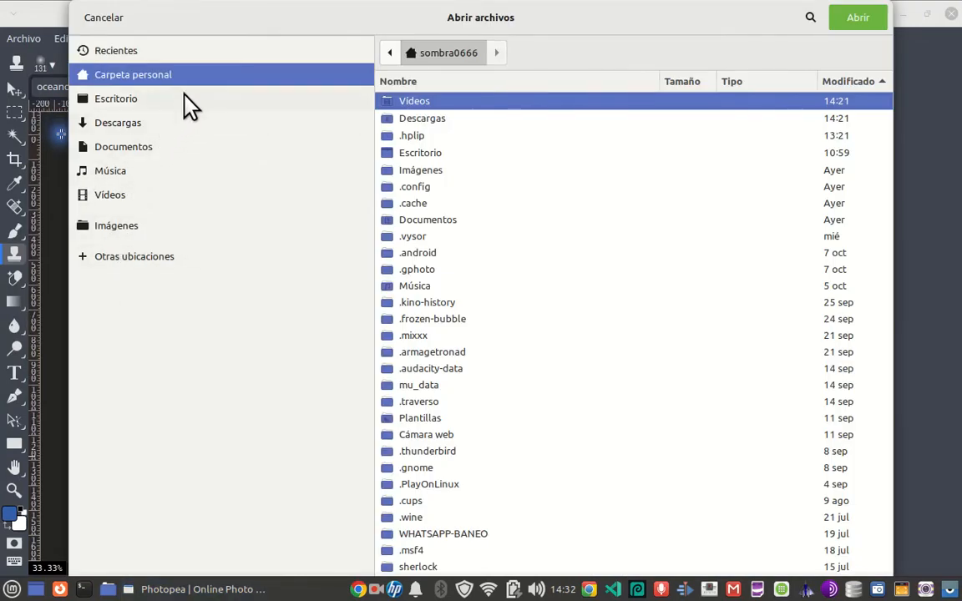
left_click(184, 98)
left_click(859, 20)
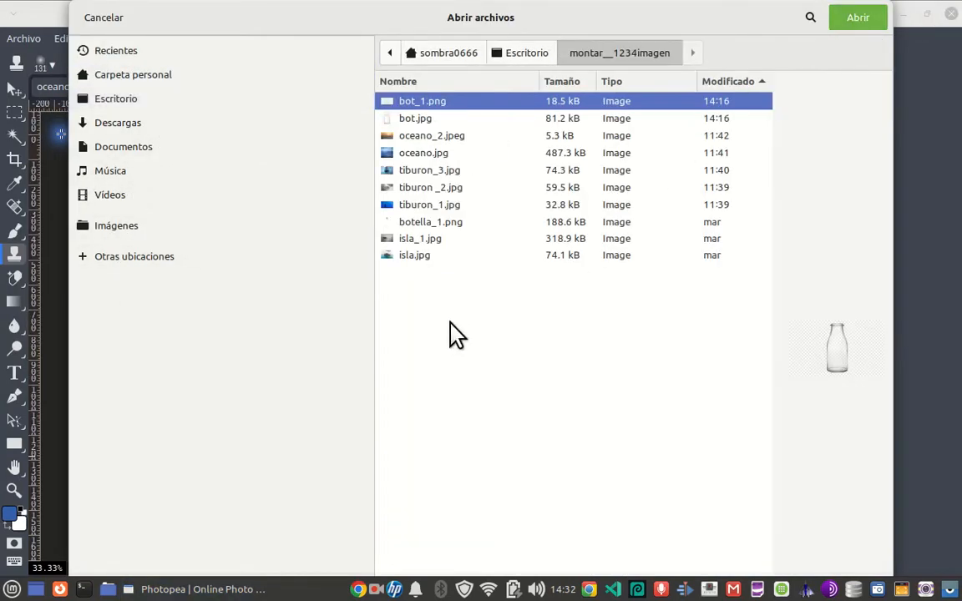
left_click(428, 172)
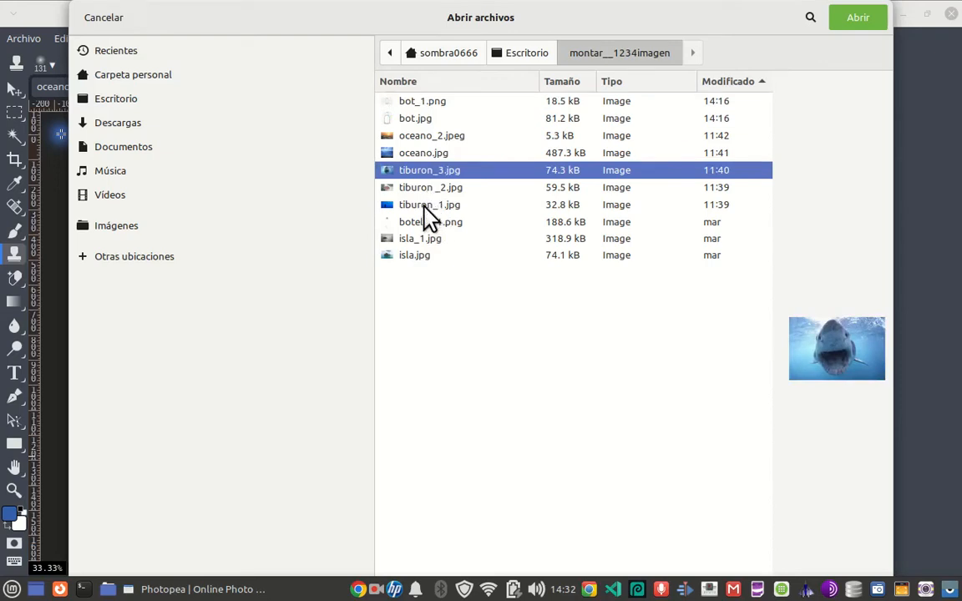
left_click(428, 209)
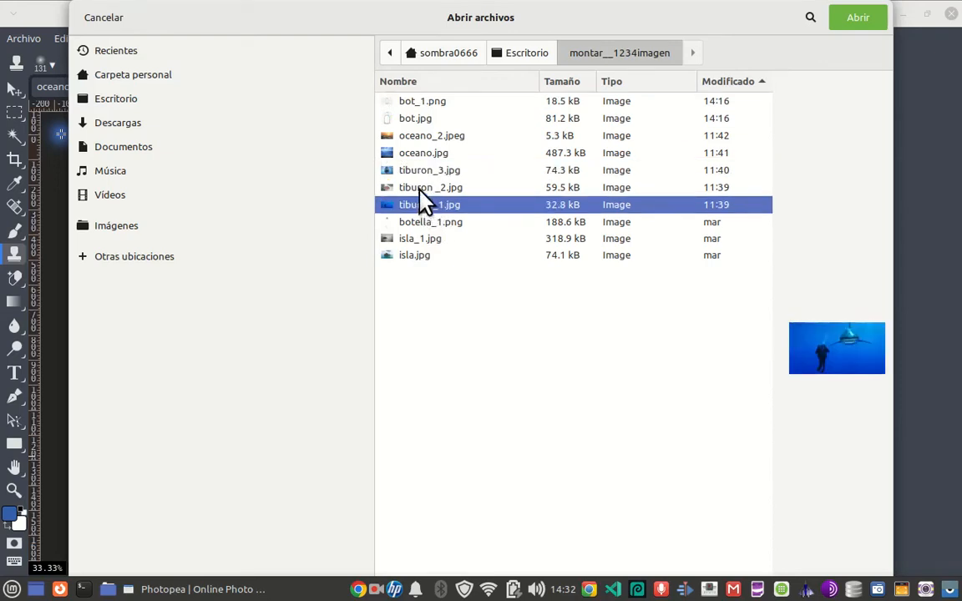
left_click(420, 189)
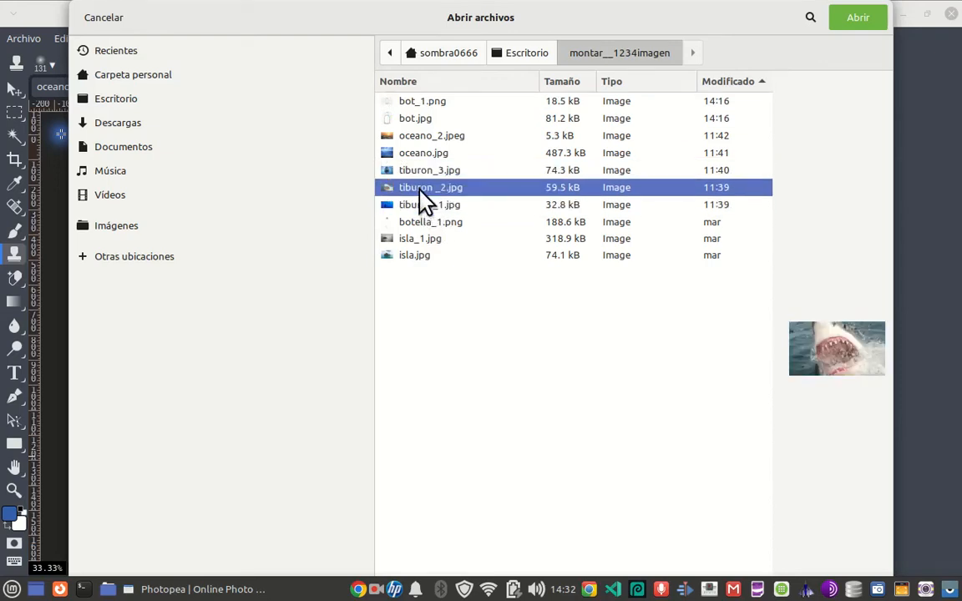
left_click(420, 242)
left_click(442, 252)
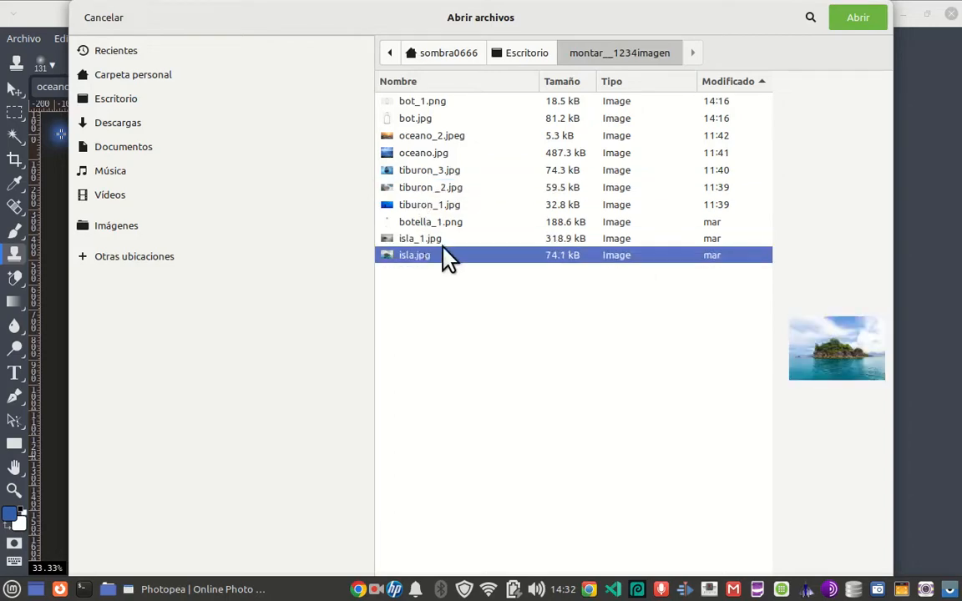
left_click(856, 17)
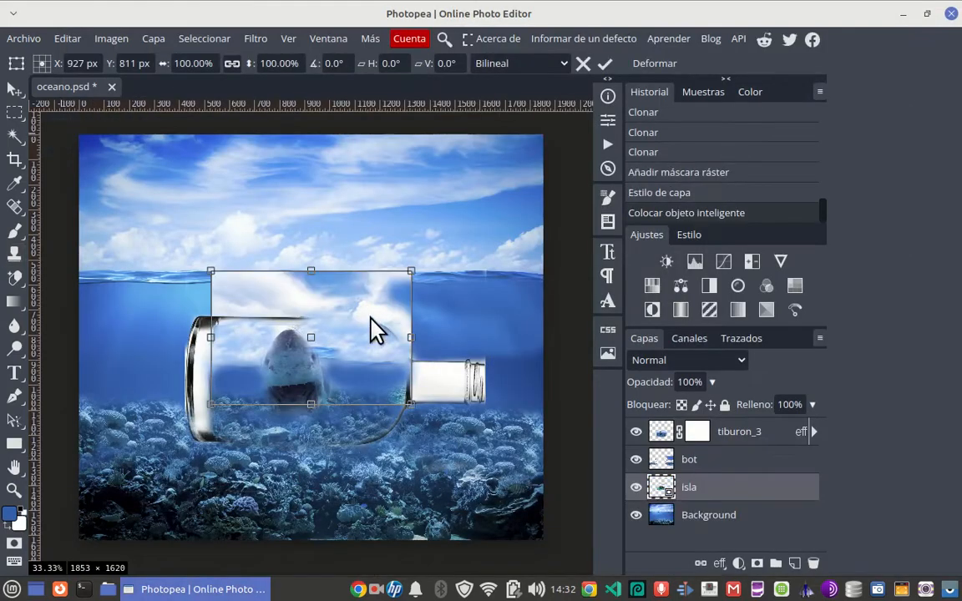
Move the placed island picture above the bottle, to about X 900 px and Y 457 px, and apply the placement.
left_click_drag(374, 337, 360, 244)
left_click_drag(360, 231, 364, 237)
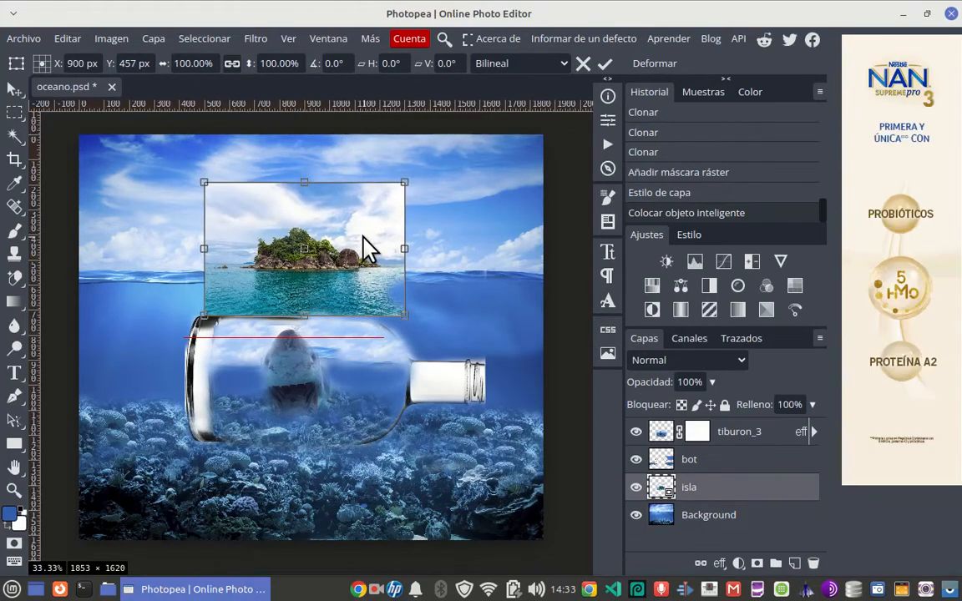
left_click(605, 64)
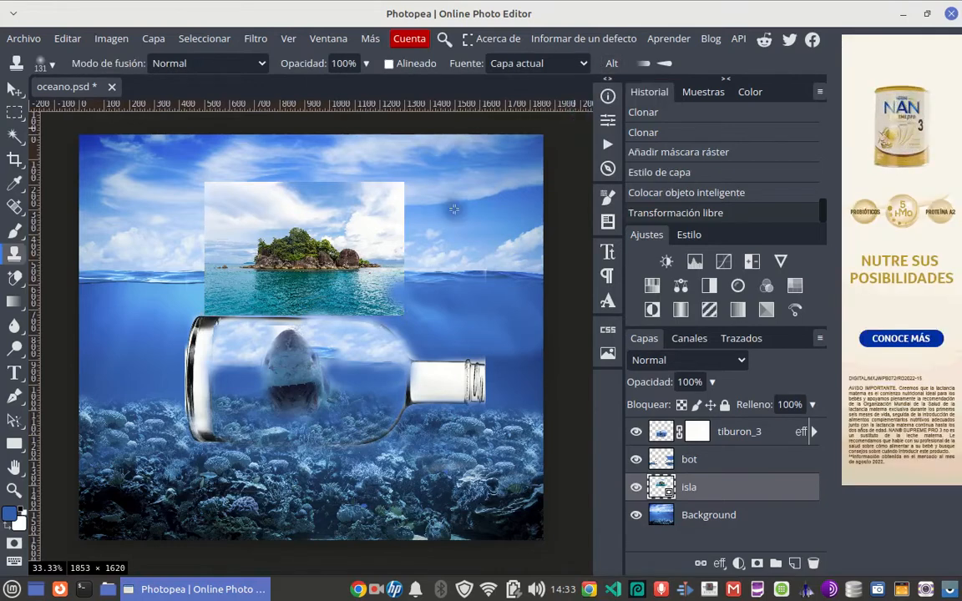
Show transform controls and move the island picture higher so its lower edge sits on the ocean's waterline.
left_click(14, 89)
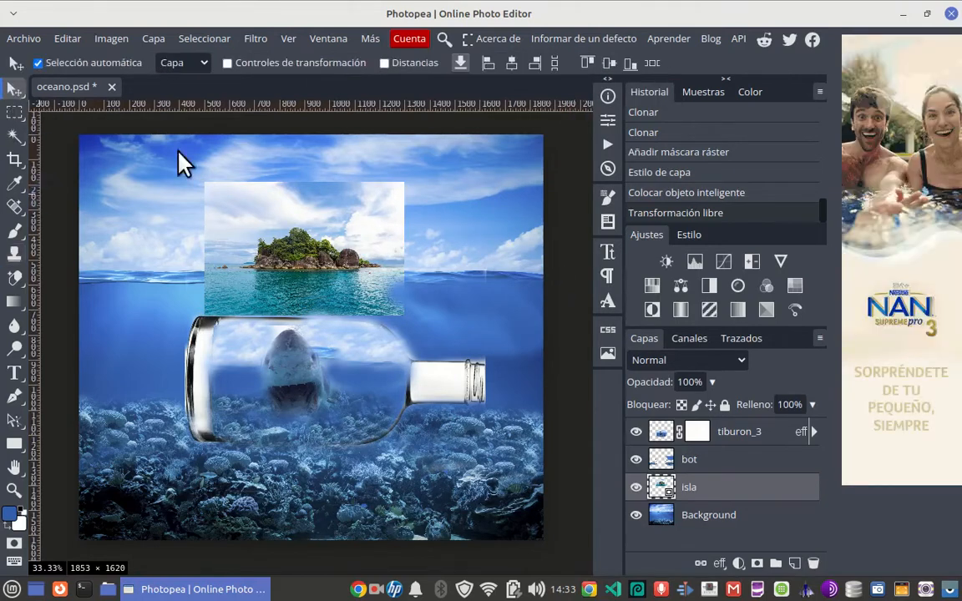
left_click(227, 63)
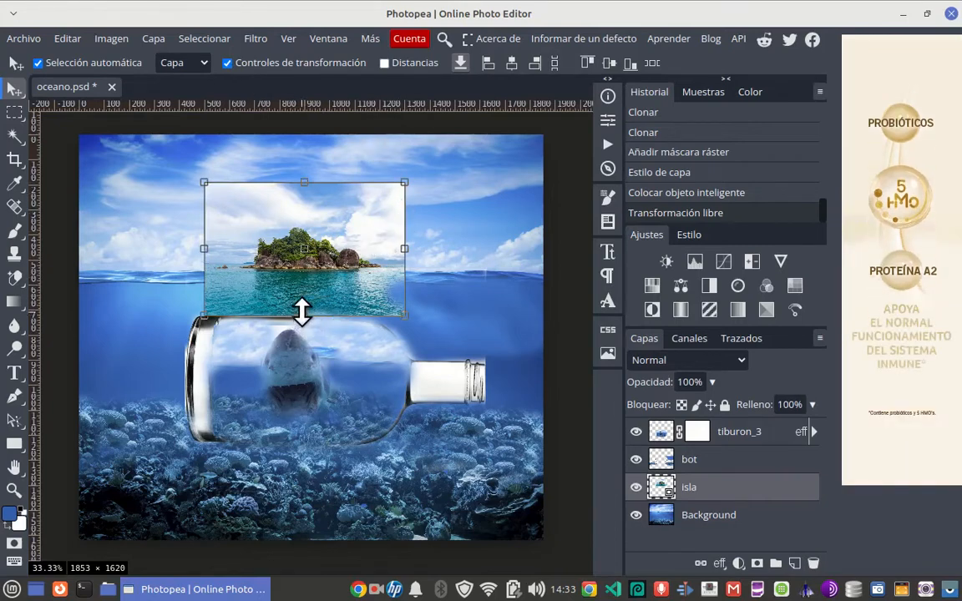
left_click_drag(304, 311, 318, 276)
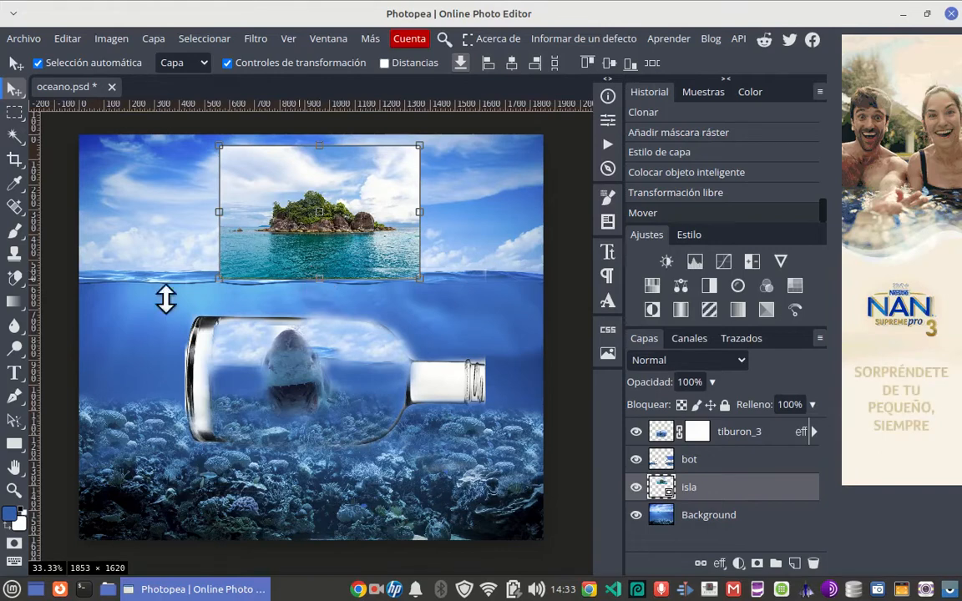
left_click(12, 160)
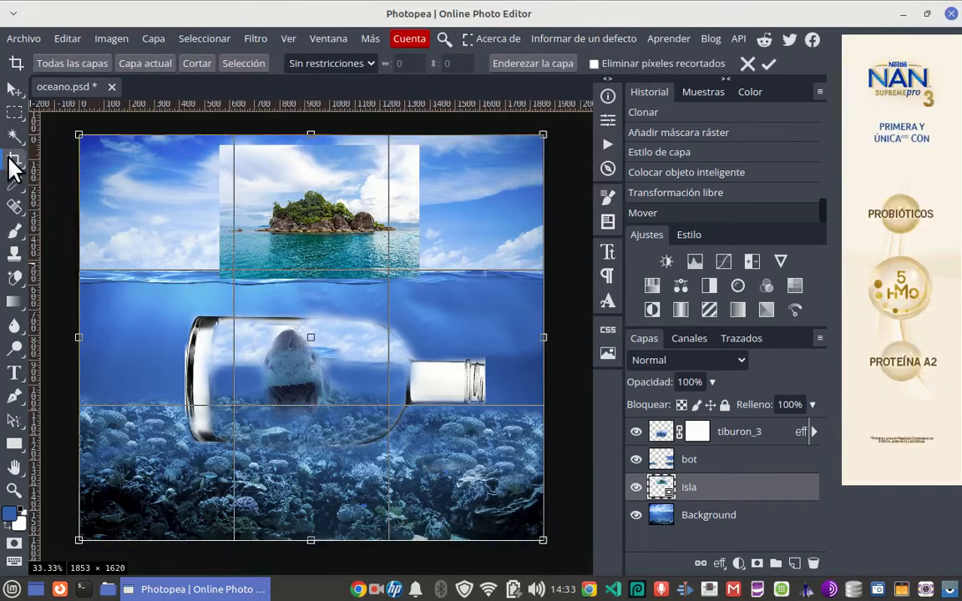
left_click(14, 89)
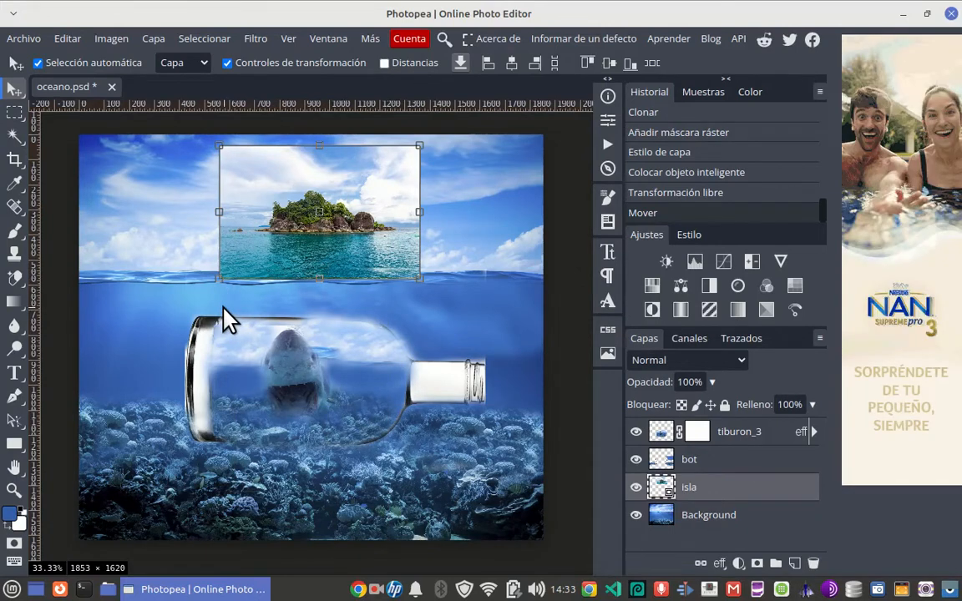
Erase the sky and water around the island on the Isla layer with the Background Eraser, keeping only the island.
left_click(14, 277)
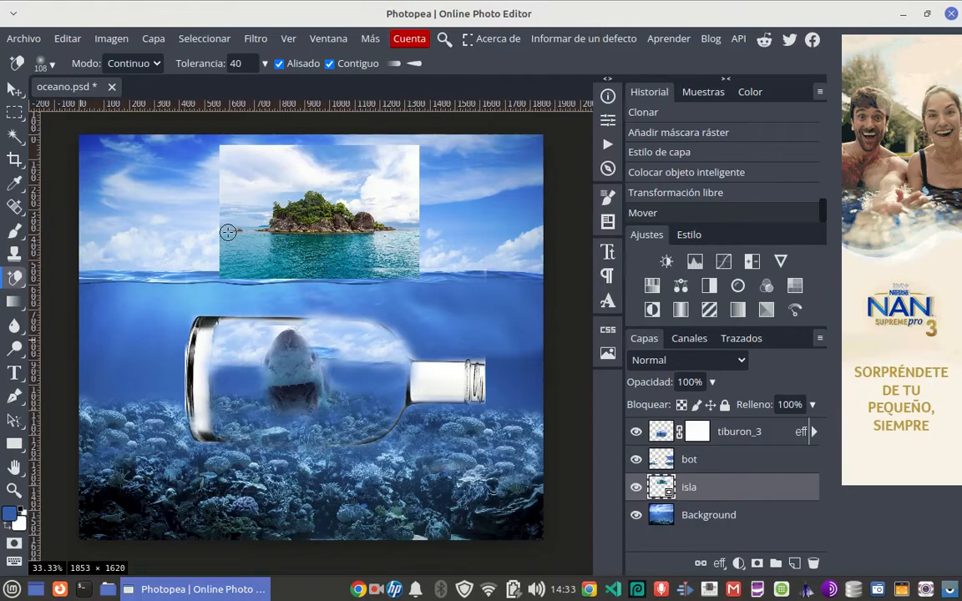
left_click(227, 232)
left_click(373, 125)
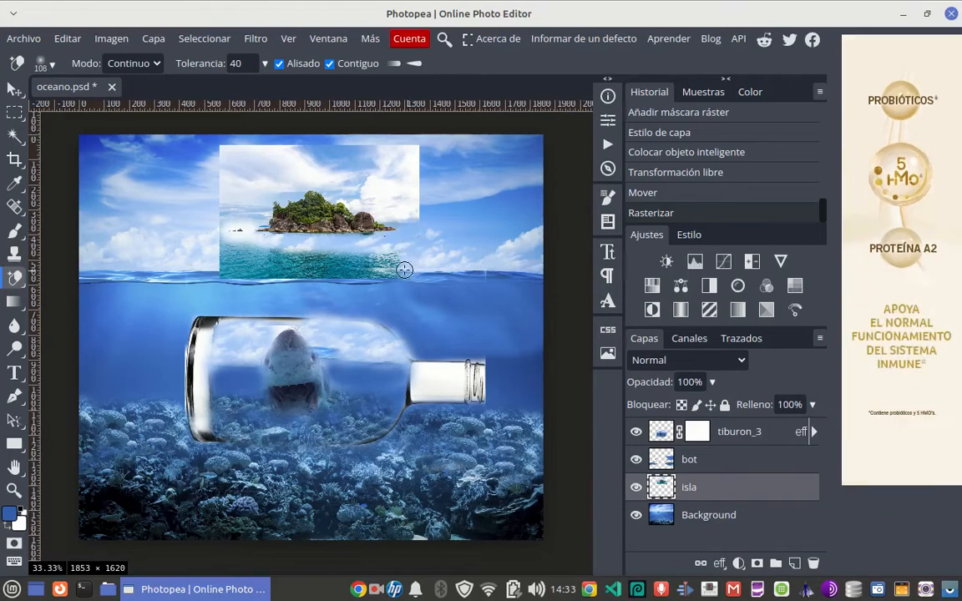
mouse_move(405, 269)
left_mouse_down()
mouse_move(230, 249)
mouse_move(255, 263)
mouse_move(408, 274)
left_mouse_up()
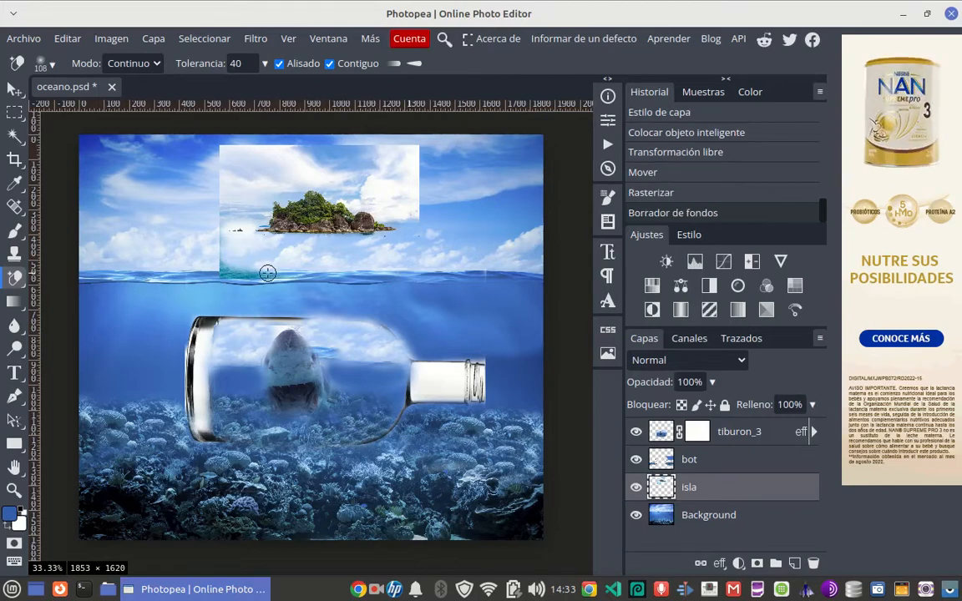
mouse_move(268, 273)
left_mouse_down()
mouse_move(221, 267)
mouse_move(217, 150)
mouse_move(416, 148)
mouse_move(425, 221)
mouse_move(421, 192)
mouse_move(400, 197)
mouse_move(372, 176)
left_mouse_up()
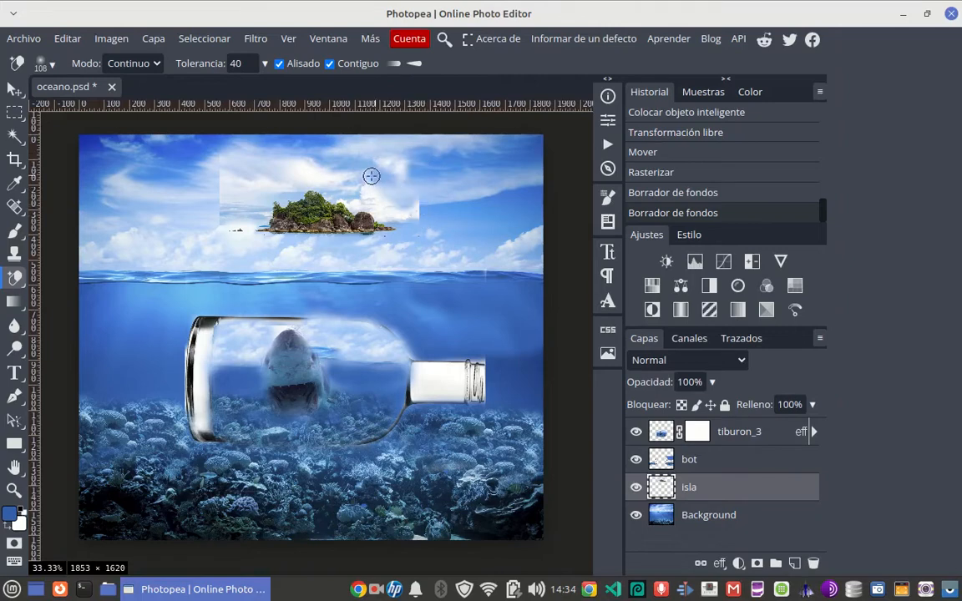
left_click_drag(423, 215, 418, 213)
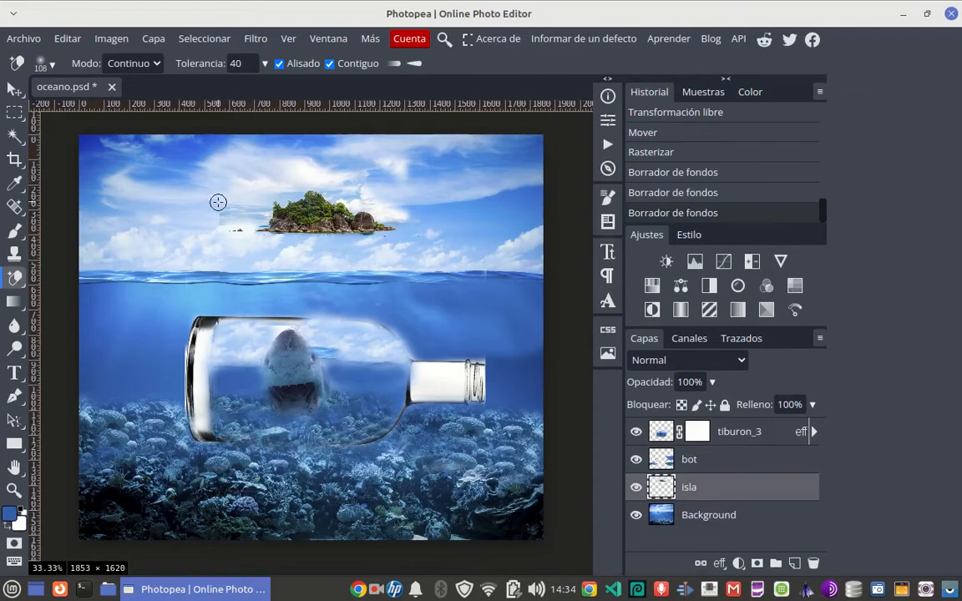
left_click_drag(202, 242, 176, 219)
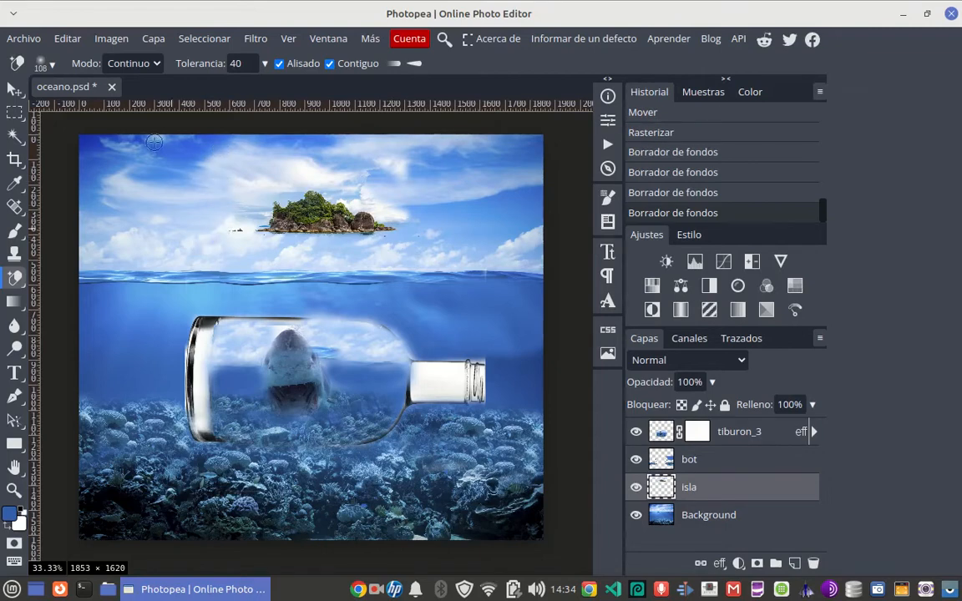
Move the cut-out island down into the bottle to about X 1057 px, Y 881 px and scale it to about 52%.
left_click(14, 90)
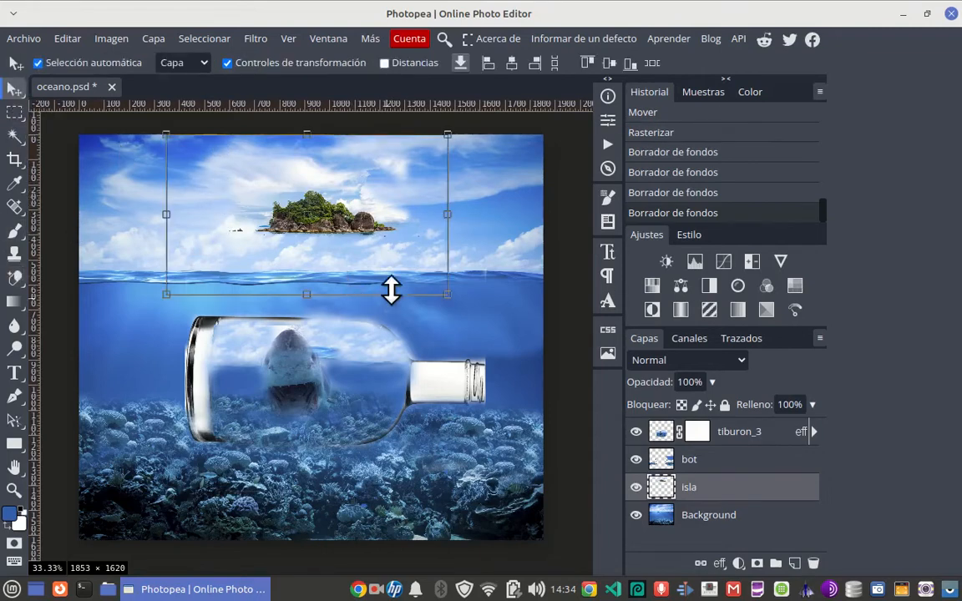
left_click_drag(334, 228, 358, 265)
left_click_drag(470, 337, 379, 363)
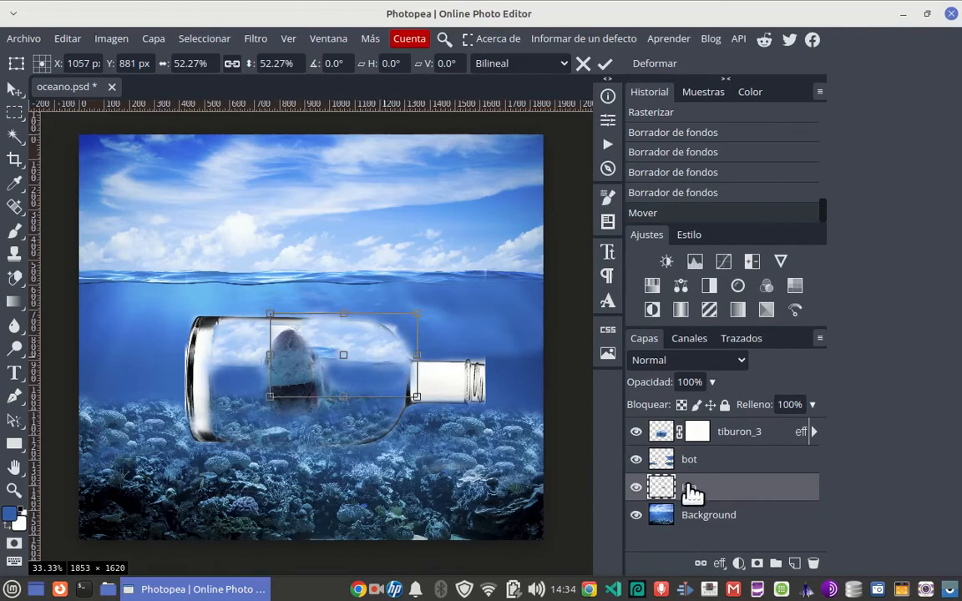
Reorder the layers so isla sits on top, above tiburon_3 and bot, and select the island.
left_click_drag(691, 465, 708, 504)
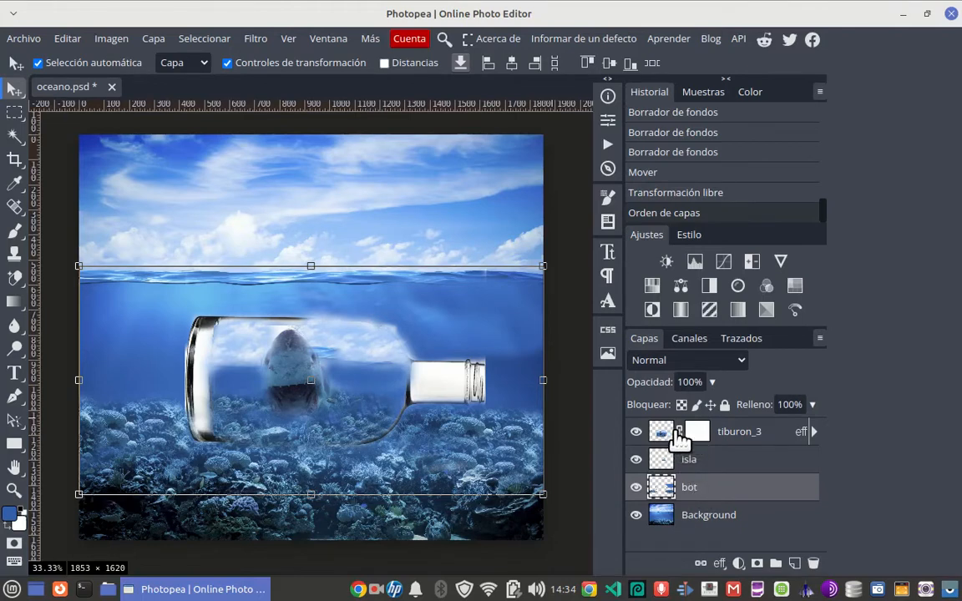
left_click_drag(680, 442, 675, 478)
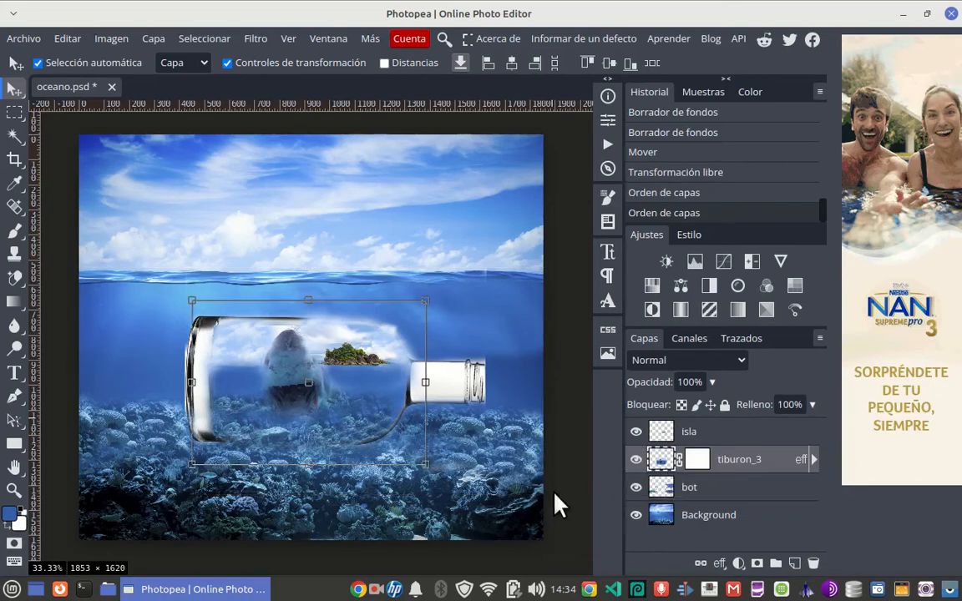
left_click(361, 367)
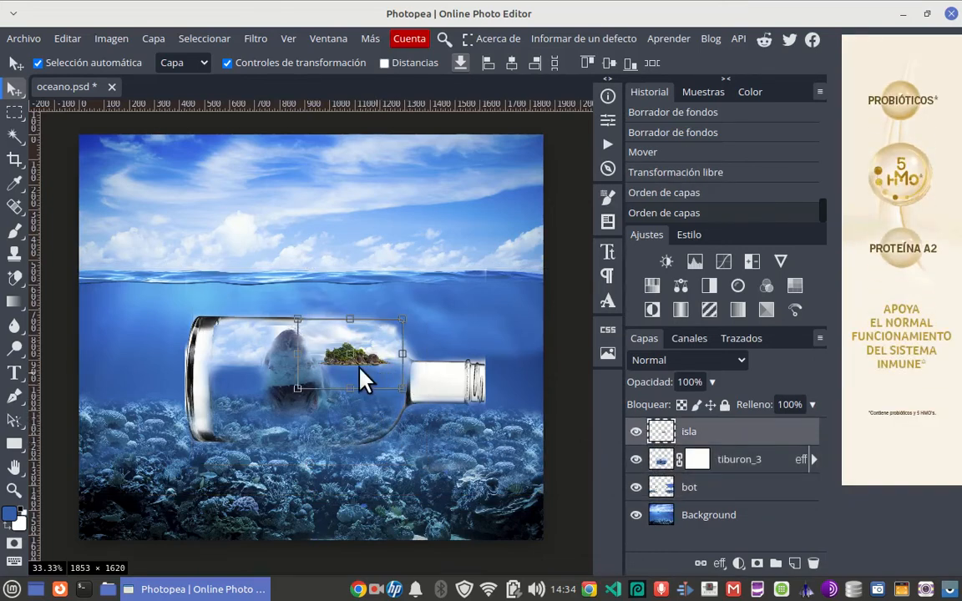
Shift the tiburon_3 shark layer slightly up and to the left inside the bottle.
left_click_drag(361, 381, 353, 376)
left_click(660, 431)
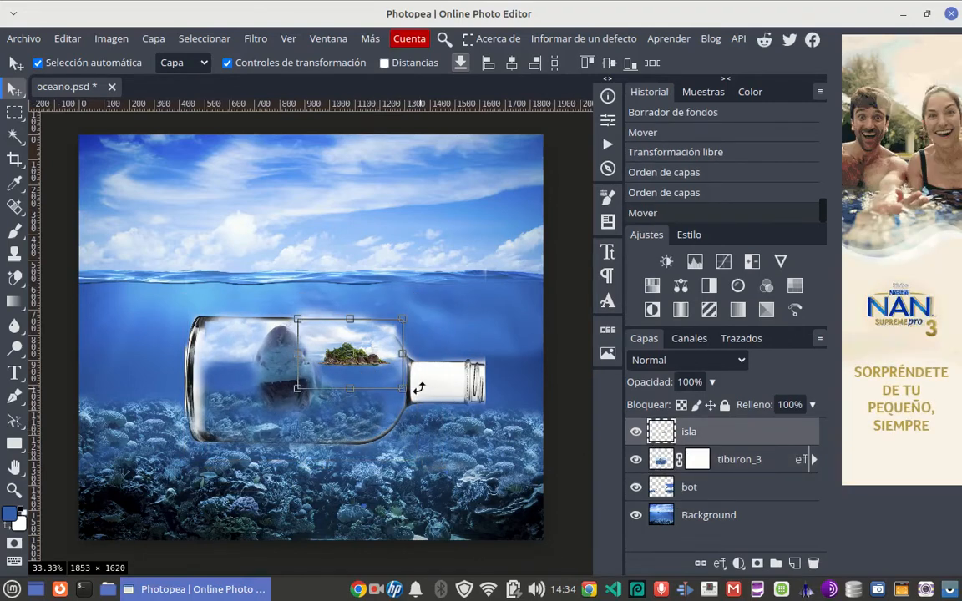
left_click(374, 369)
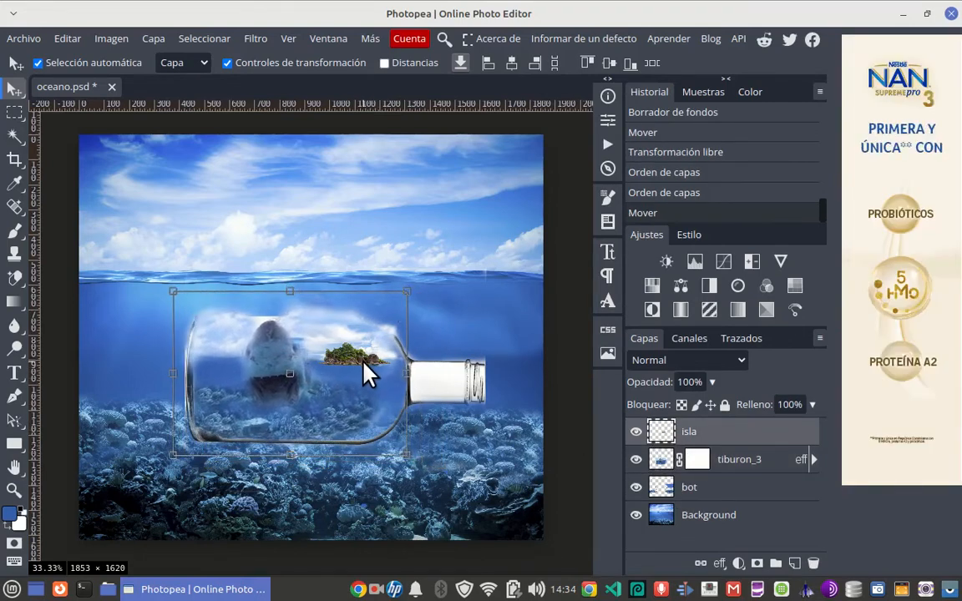
left_click_drag(368, 374, 375, 375)
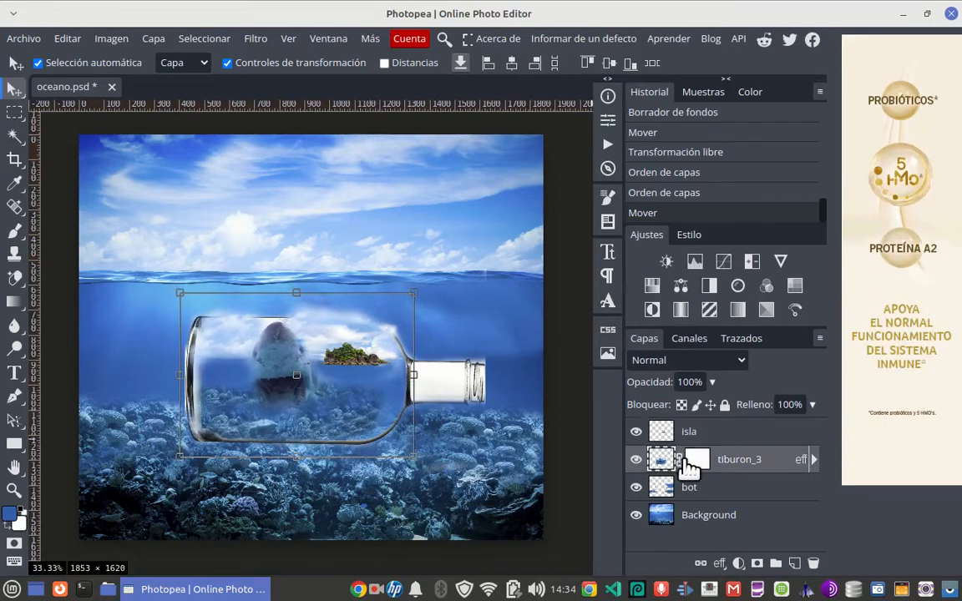
Nudge the island slightly upward, scale it to about 81% inside the bottle, apply the transformation and hide the transform controls.
left_click(666, 432)
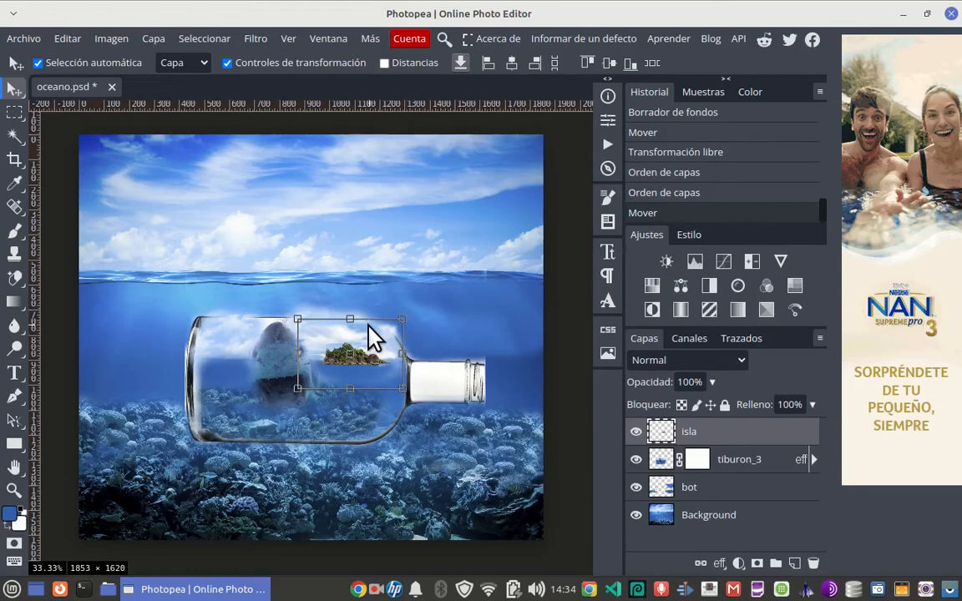
left_click_drag(369, 327, 369, 324)
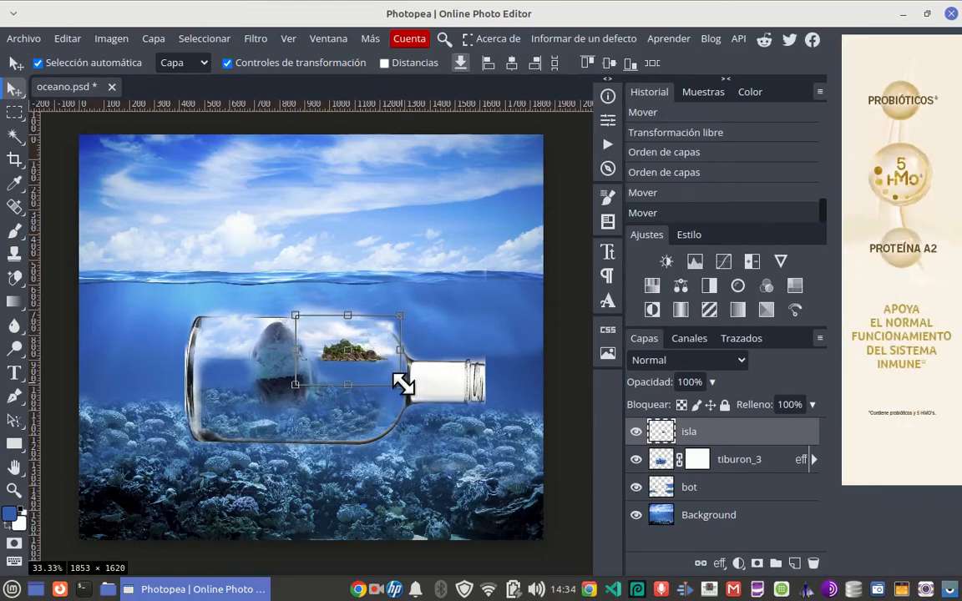
left_click_drag(404, 384, 380, 349)
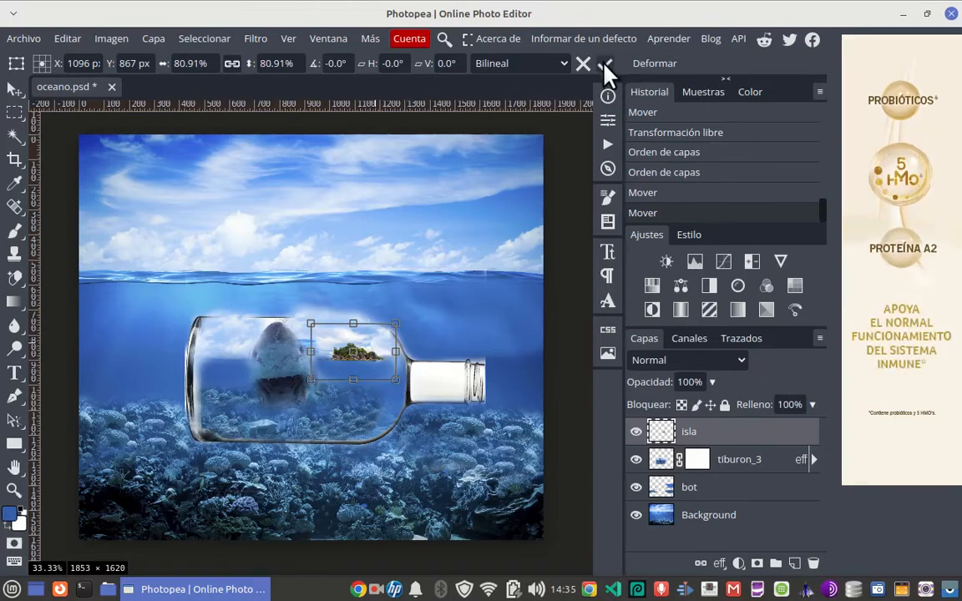
left_click(606, 64)
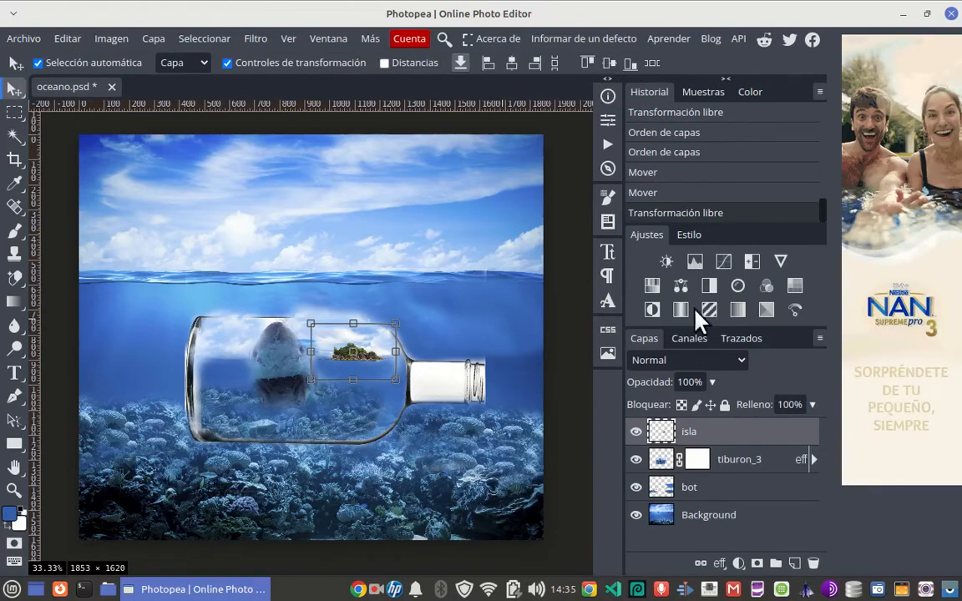
left_click(227, 63)
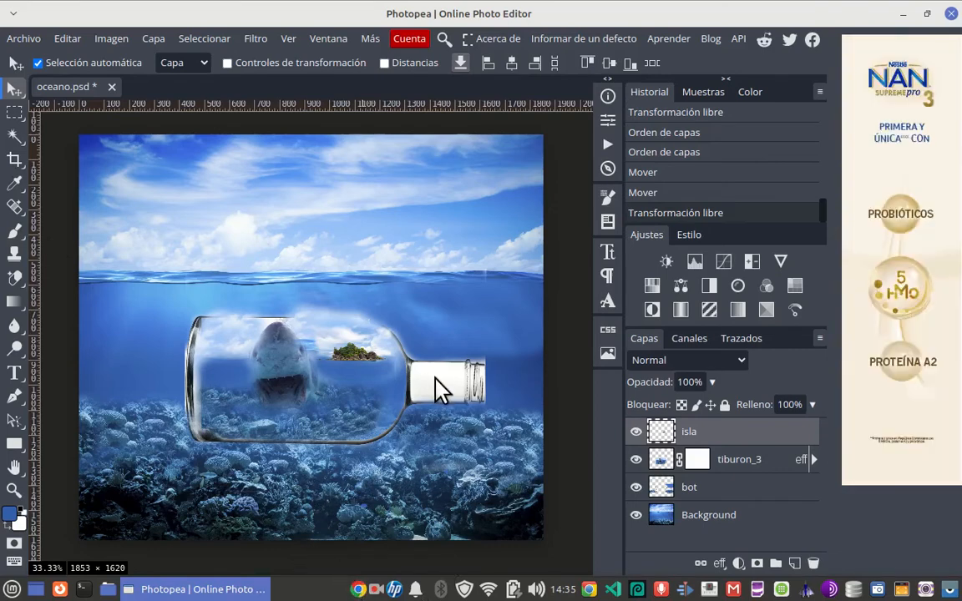
Clone water from the Background layer over the white bottle neck on the bot layer with the 131 px Clone Stamp.
left_click(672, 518)
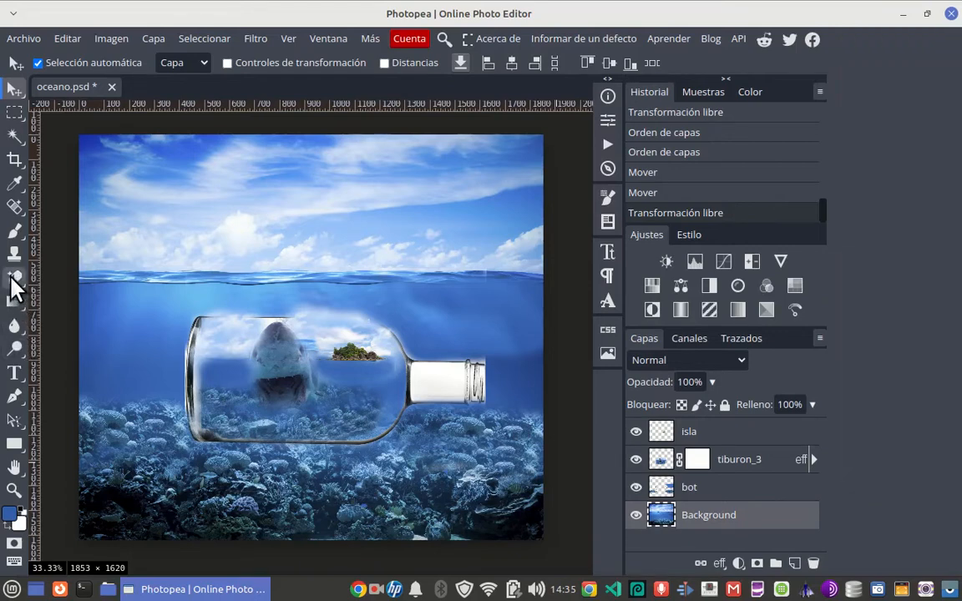
left_click(15, 253)
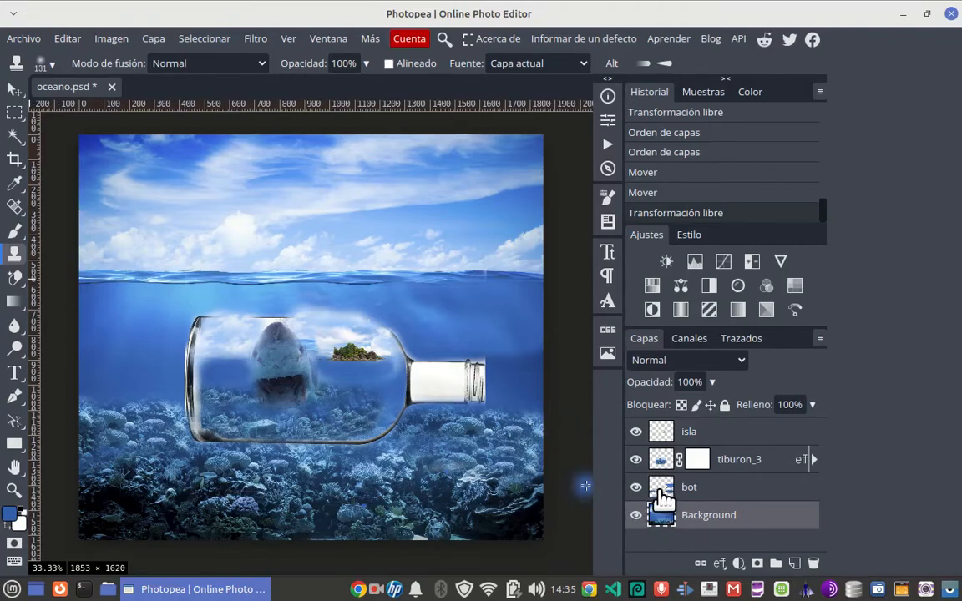
left_click(664, 492)
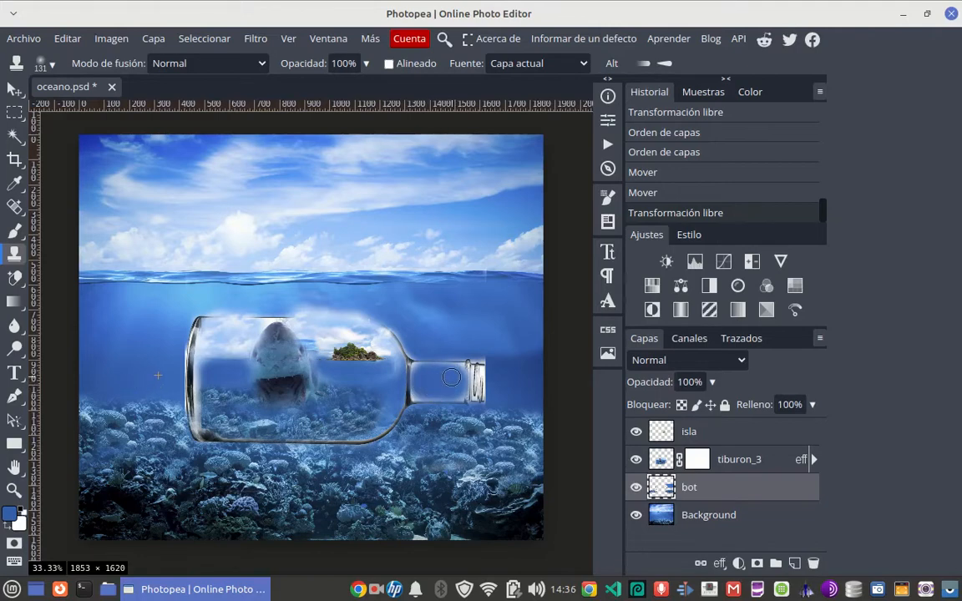
left_click(447, 380)
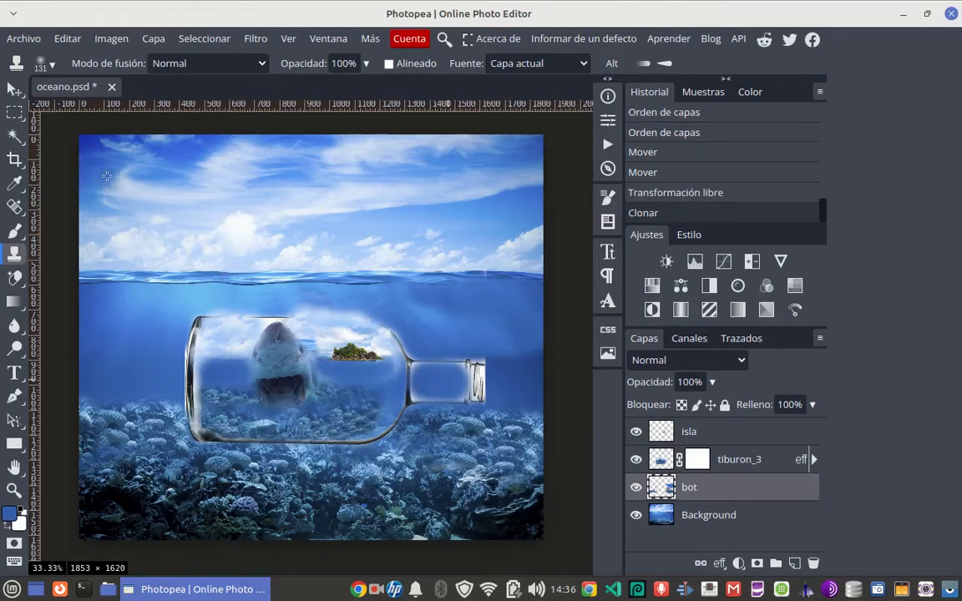
Reduce the Clone Stamp brush to 33 px and clone the water over the white area of the bottle's mouth on bot.
left_click(46, 64)
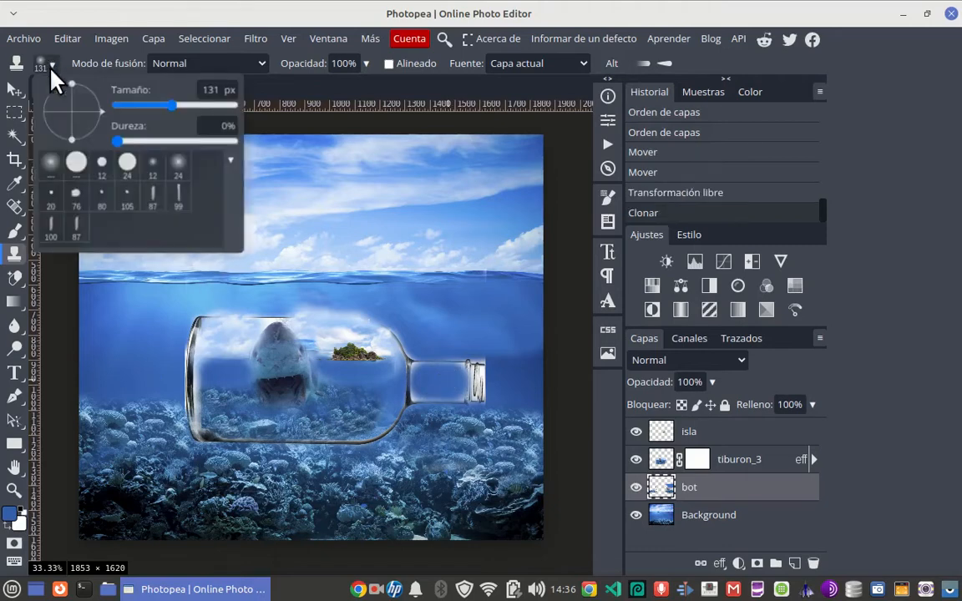
left_click(150, 106)
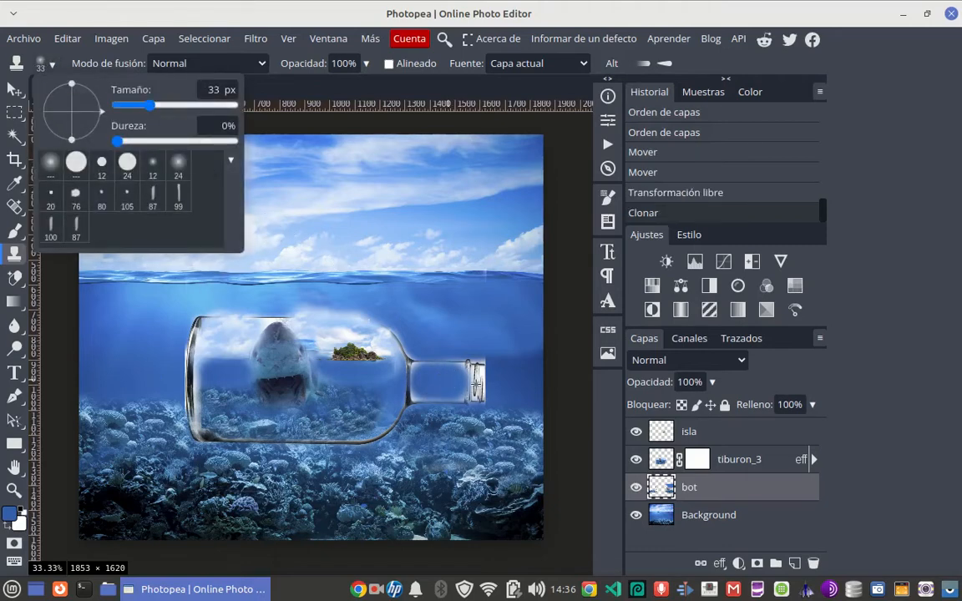
left_click(431, 339)
left_click(431, 349)
left_click(430, 351)
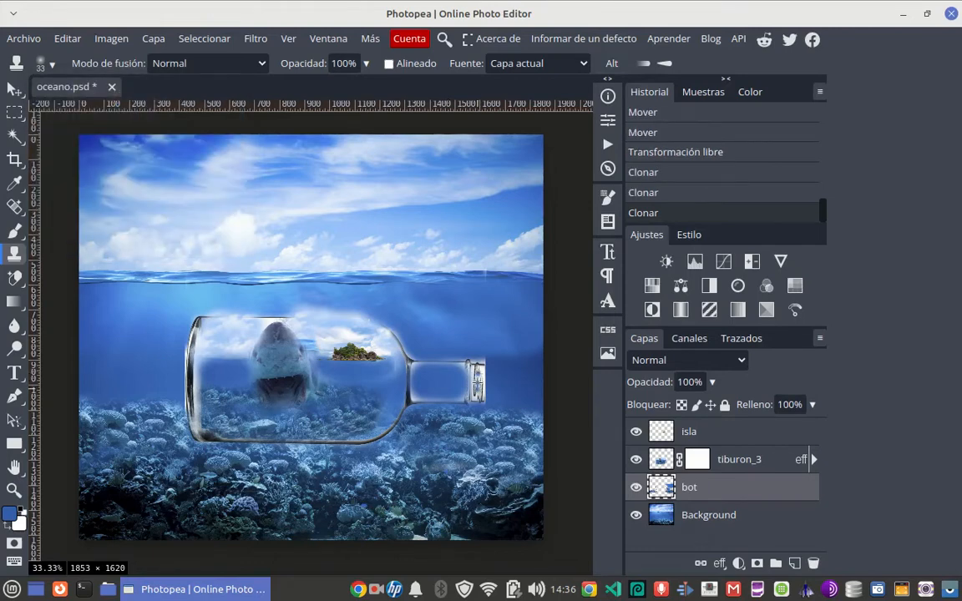
left_click(429, 344)
left_click(429, 342)
left_click(428, 335)
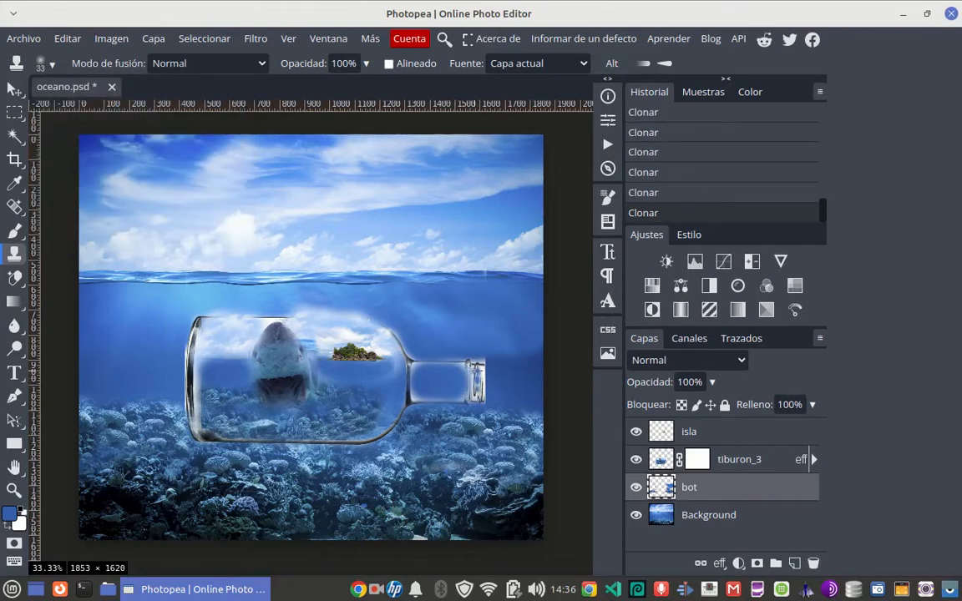